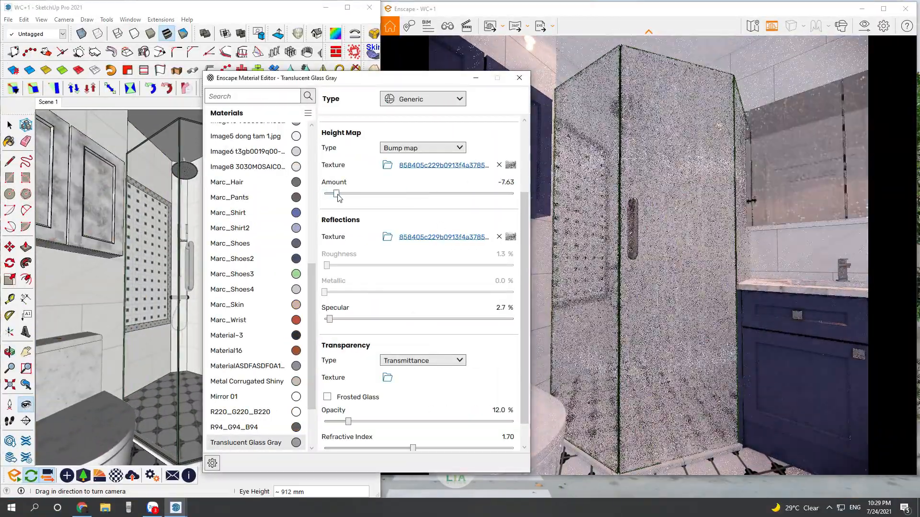
- Raise the bump map amount of the Translucent Glass Gray material toward the middle of its range
drag(336, 194, 419, 194)
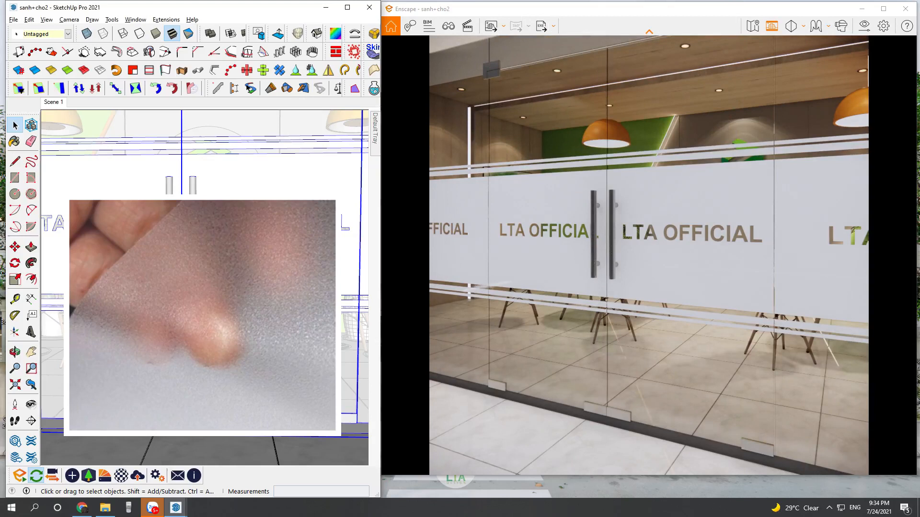
- Open the glass decal's Color M00 material in the Enscape Material Editor and set its transparency type to Transmittance
key(b)
scroll(180, 276, up, 3)
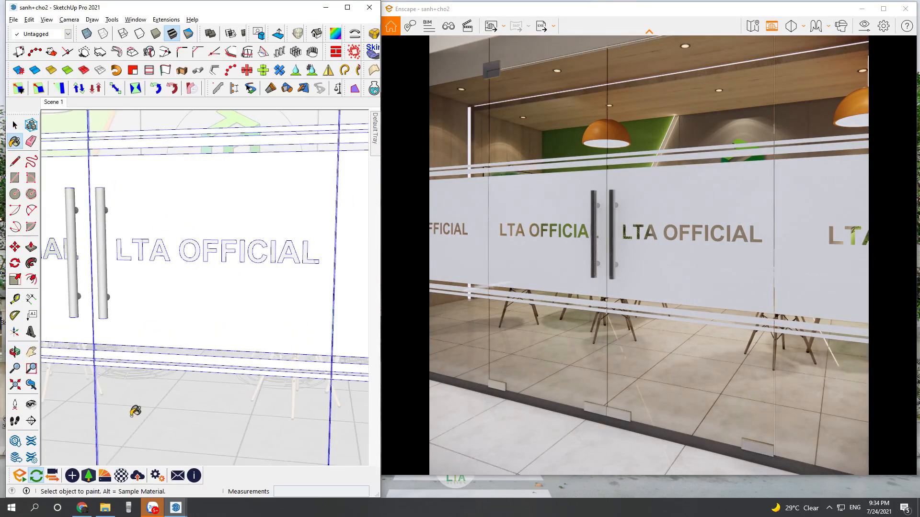
click(120, 476)
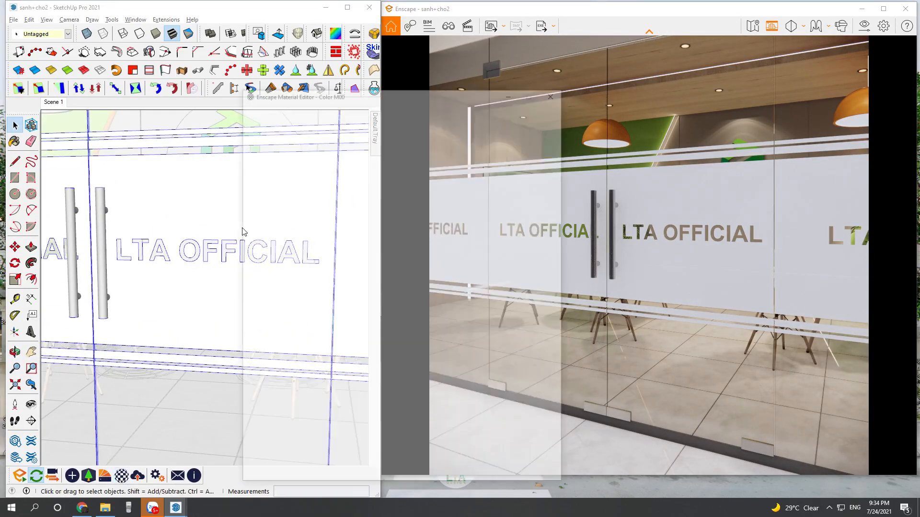
drag(415, 99, 255, 31)
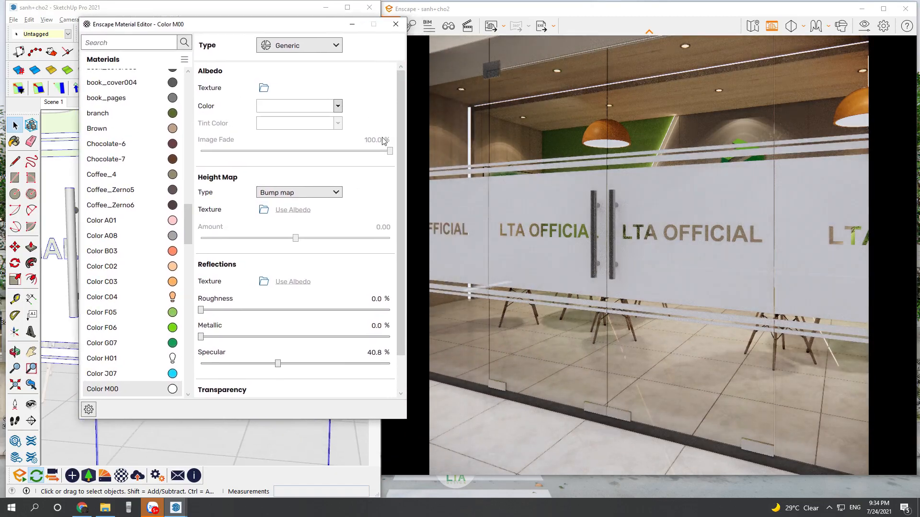
drag(397, 152, 398, 242)
click(298, 365)
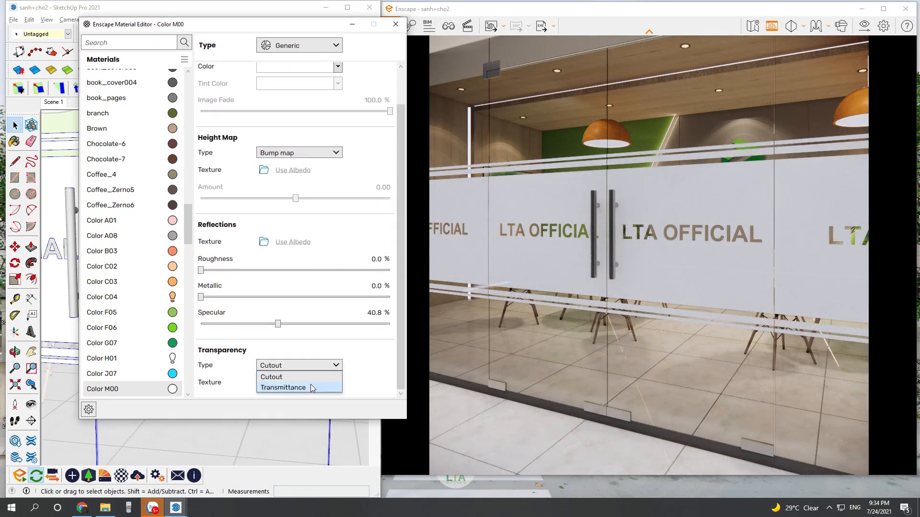
click(278, 387)
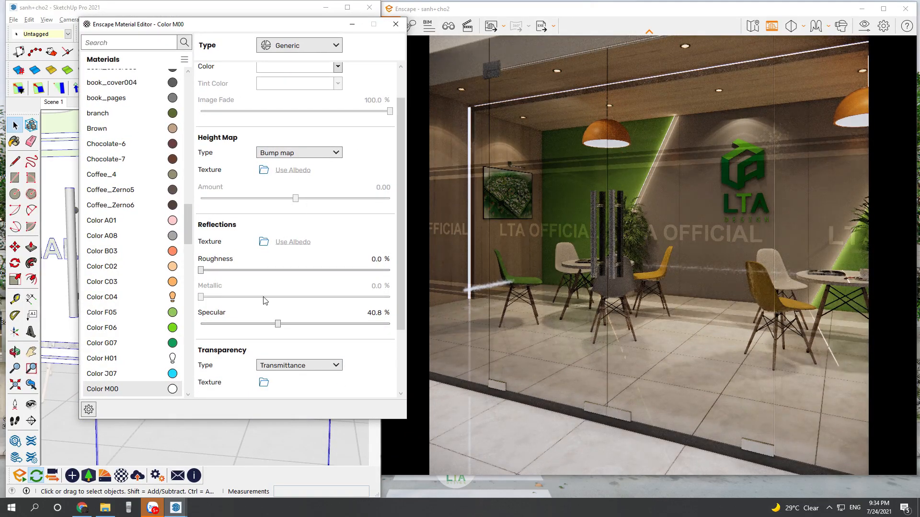
- Set Color M00's roughness to 73.2% and its opacity to 95%, and close the material editor
drag(230, 271, 408, 346)
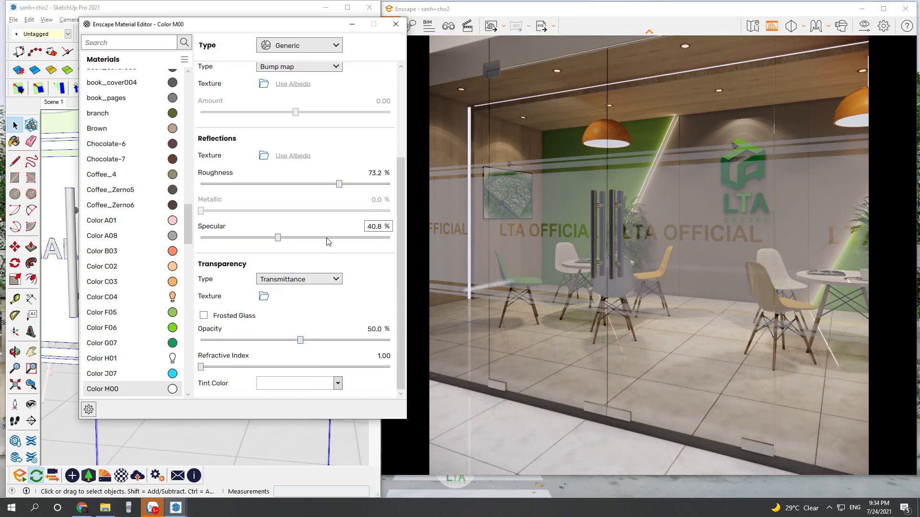
drag(301, 341, 391, 346)
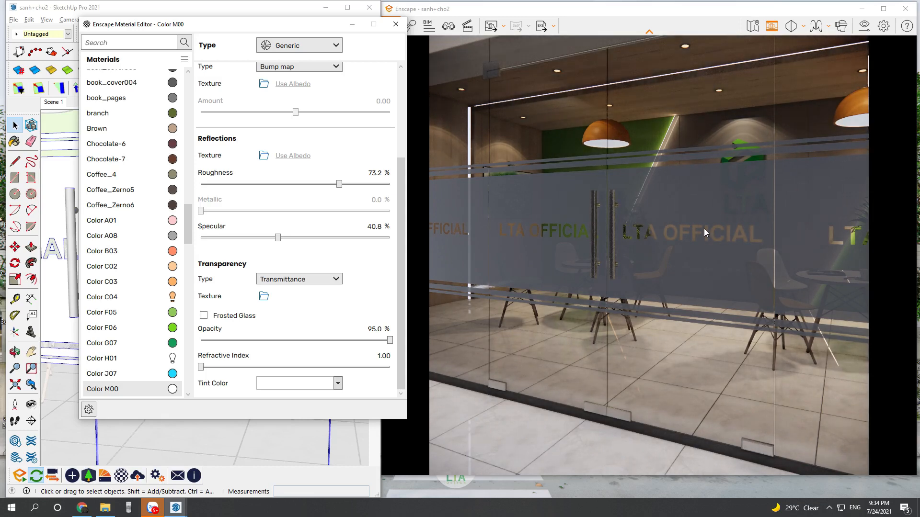
click(396, 25)
- Move the LTA OFFICIAL decal group 1 mm off the glass partition along the red axis
middle_drag(230, 213, 224, 242)
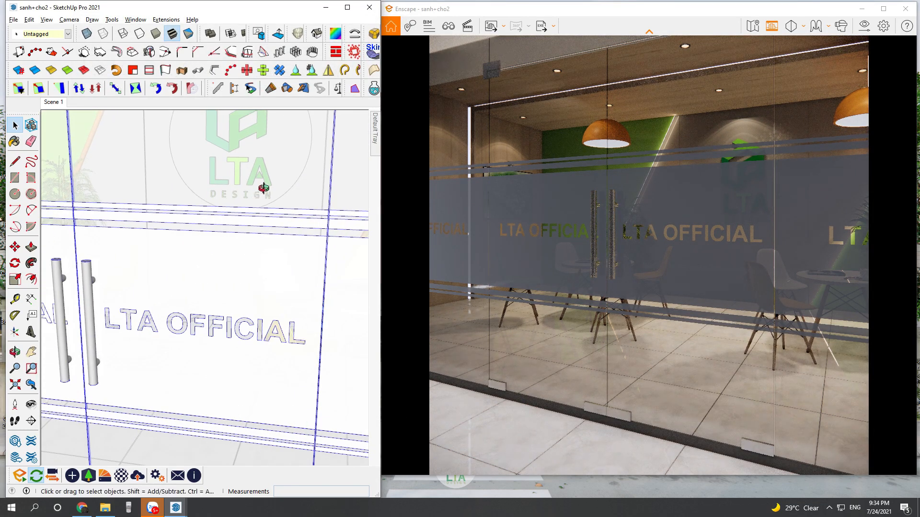
scroll(259, 193, down, 2)
click(347, 8)
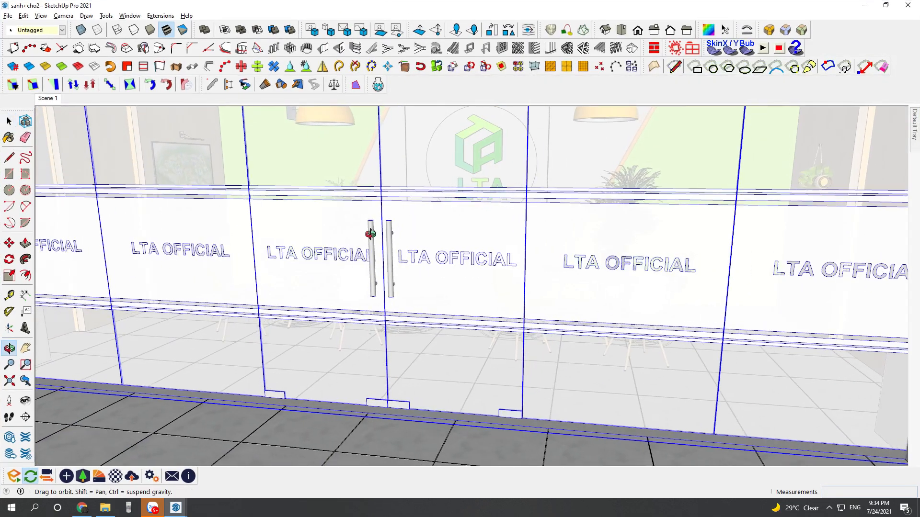
key(space)
middle_drag(401, 185, 449, 269)
scroll(449, 269, up, 2)
click(447, 269)
scroll(415, 257, up, 4)
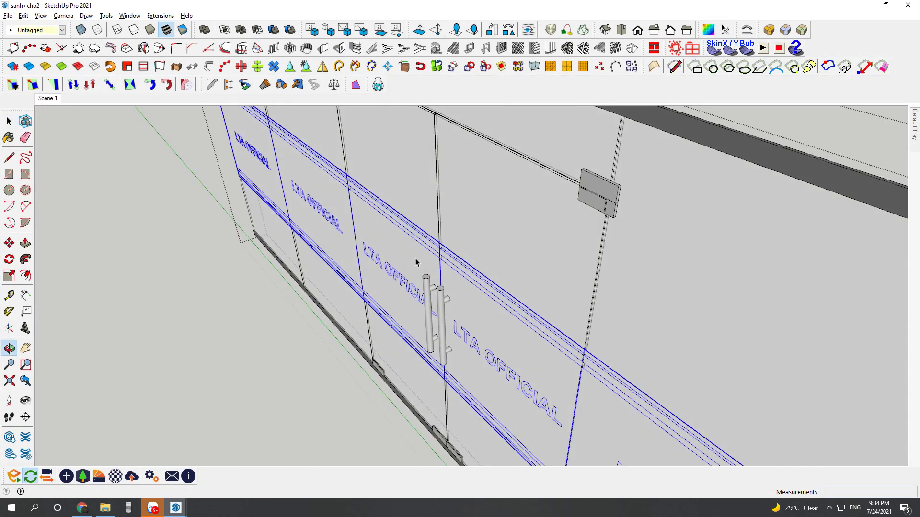
scroll(431, 254, up, 4)
right_click(437, 249)
key(Escape)
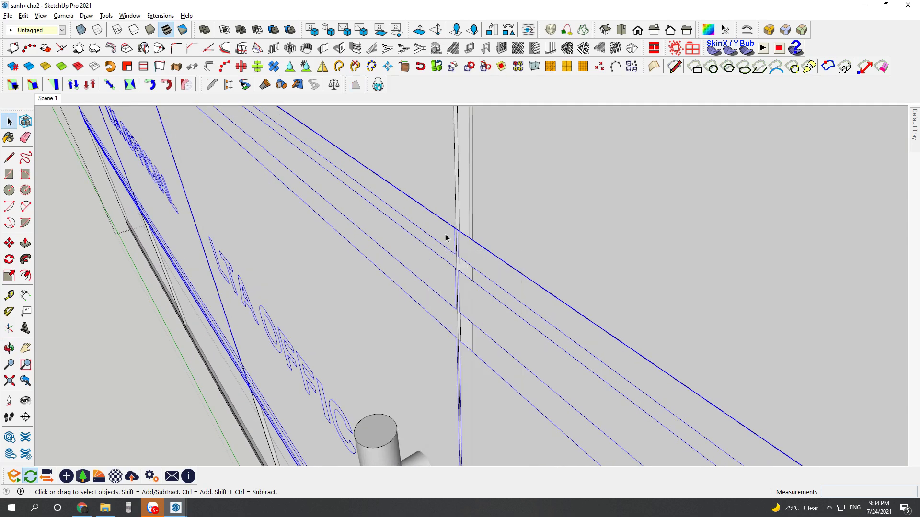
key(m)
middle_drag(470, 238, 273, 230)
scroll(518, 254, up, 3)
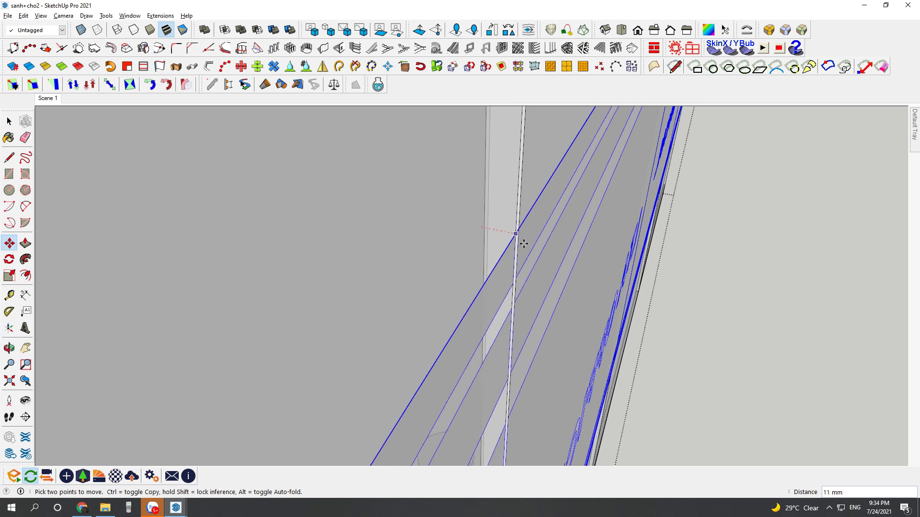
click(518, 241)
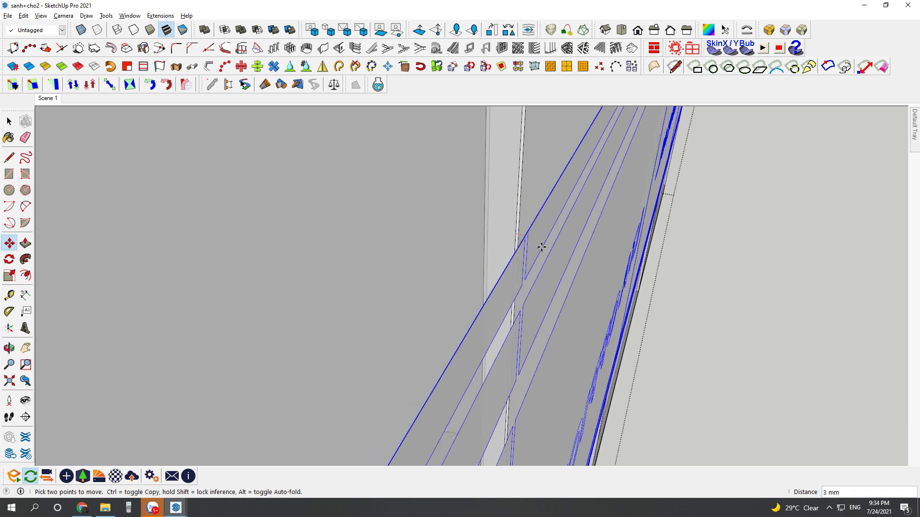
key(Return)
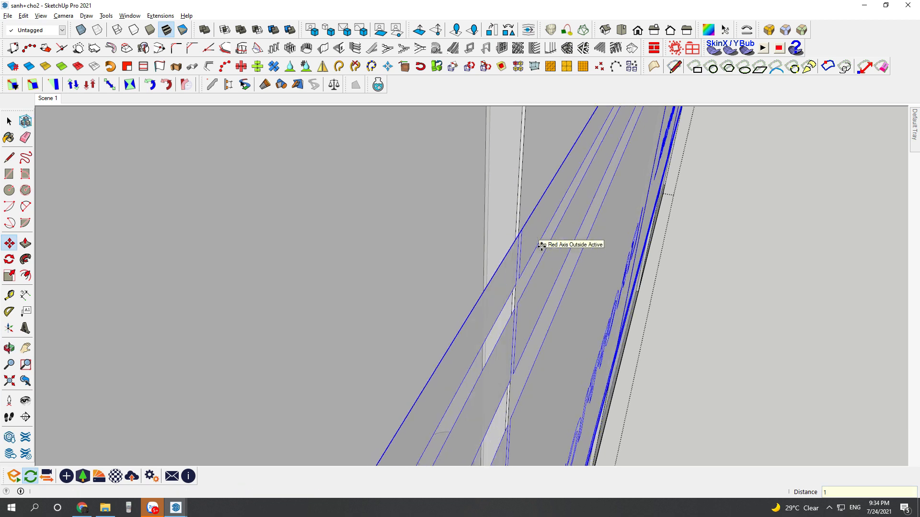
key(space)
middle_drag(500, 237, 445, 196)
scroll(446, 196, down, 4)
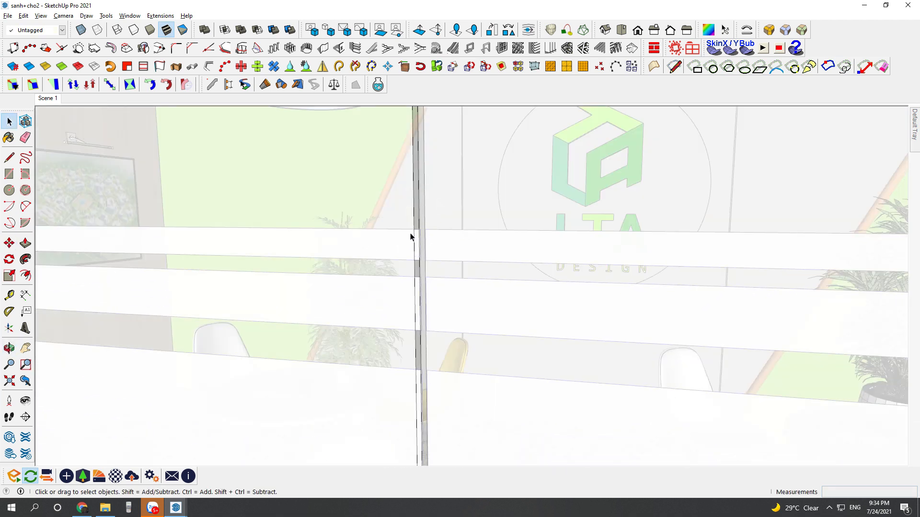
- Reopen the Color M00 material, enable Frosted Glass and set the refractive index to 2.50
click(877, 7)
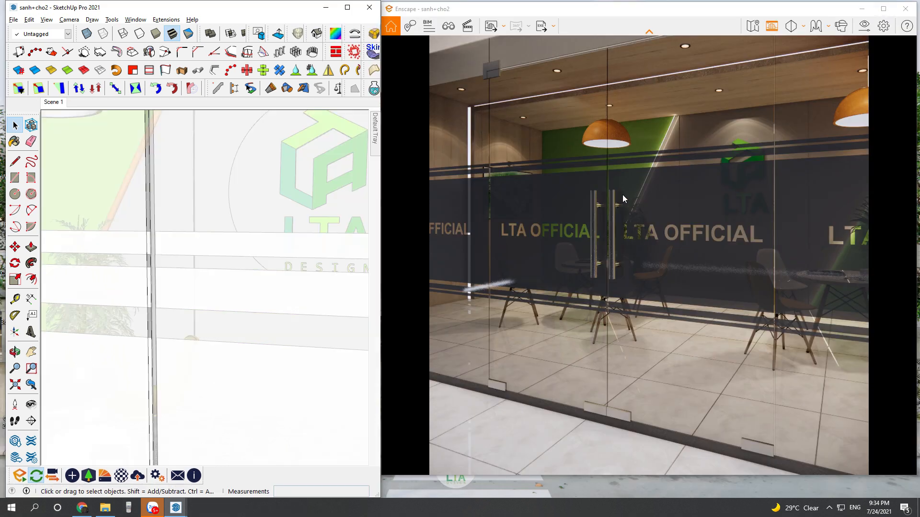
mouse_move(235, 262)
middle_down()
mouse_move(173, 276)
mouse_move(121, 333)
middle_up()
mouse_move(201, 330)
middle_down()
mouse_move(133, 355)
mouse_move(219, 378)
middle_up()
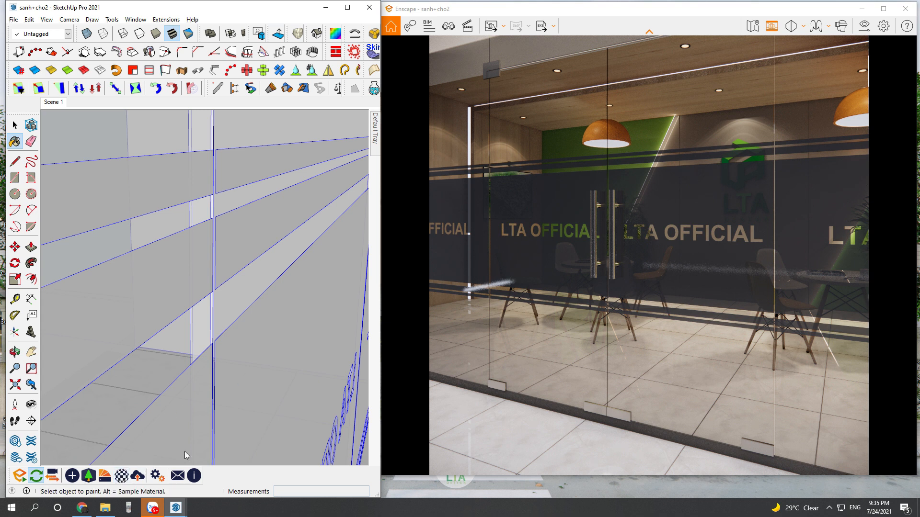
drag(293, 29, 238, 37)
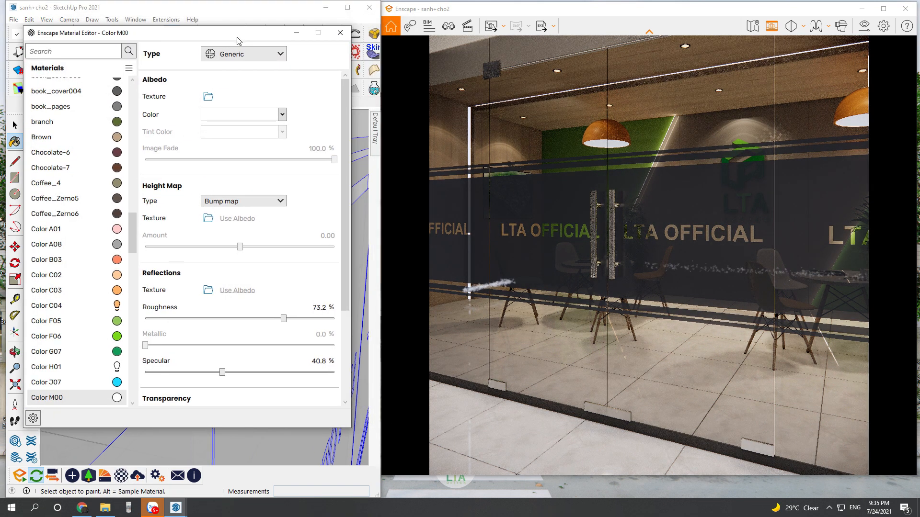
drag(341, 185, 330, 313)
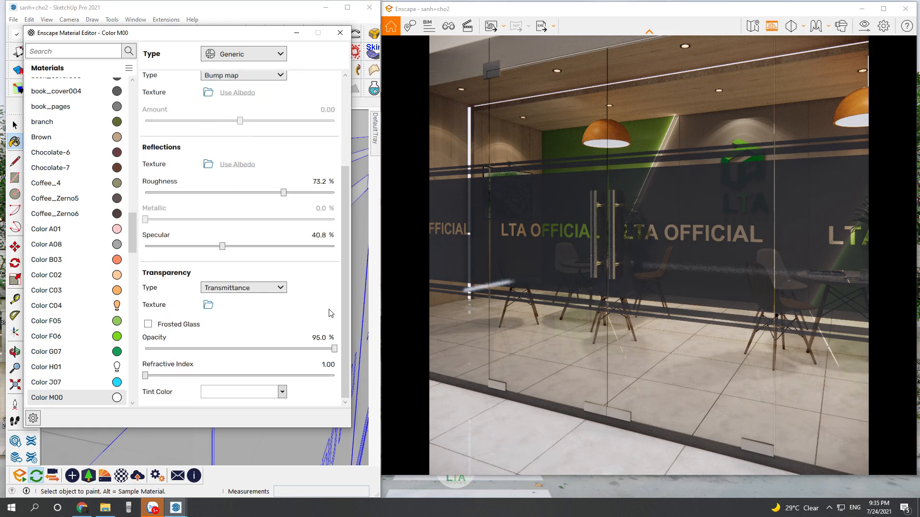
click(148, 324)
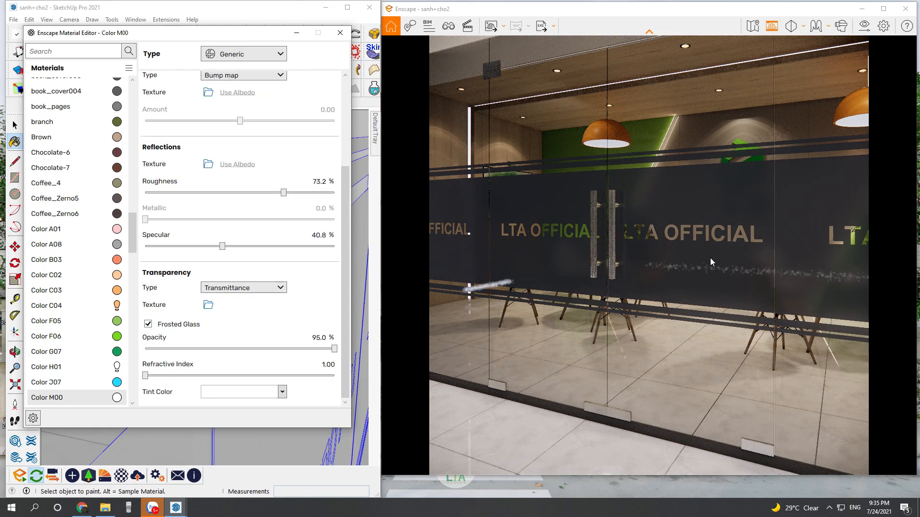
drag(146, 377, 355, 384)
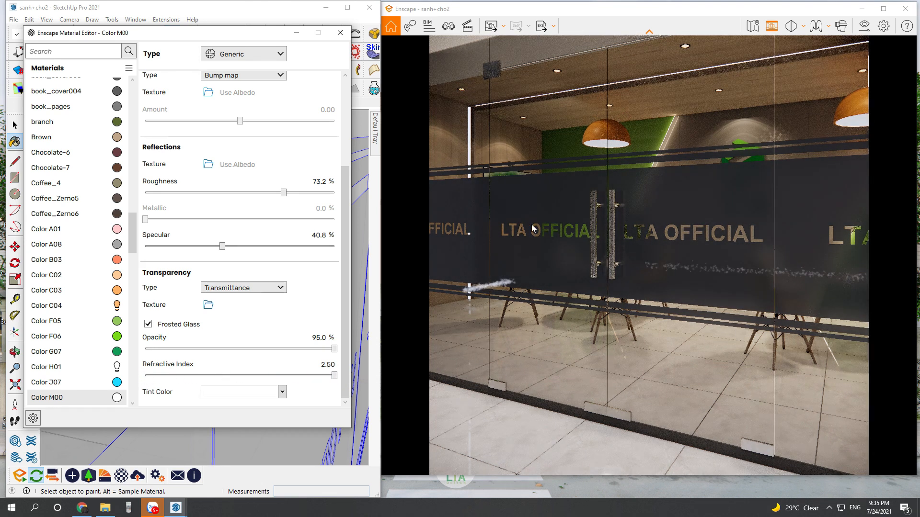
- Set Color M00's opacity to 9.4% and both its roughness and specular to 100%
drag(327, 355, 174, 357)
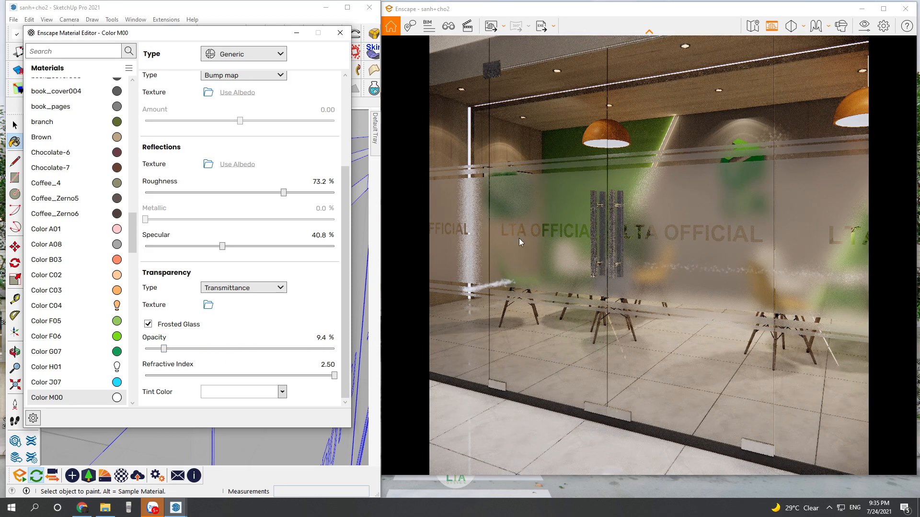
drag(284, 193, 368, 196)
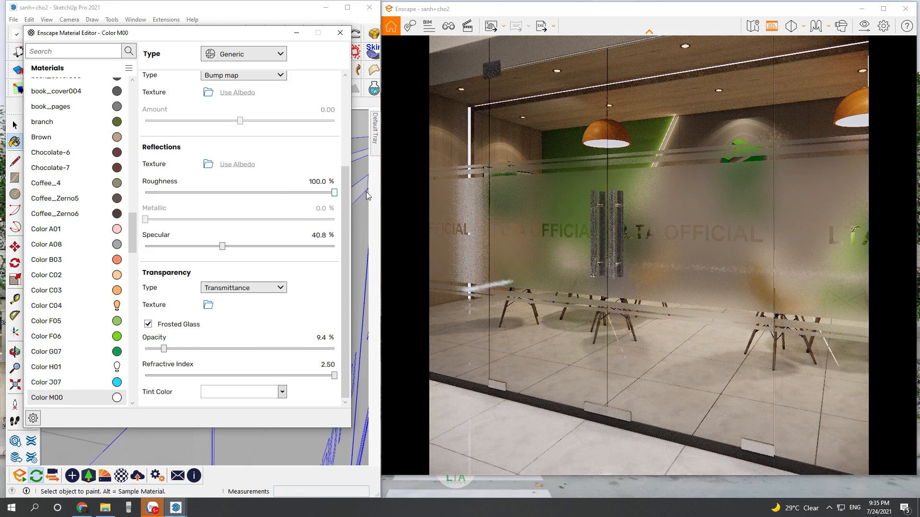
drag(224, 247, 328, 252)
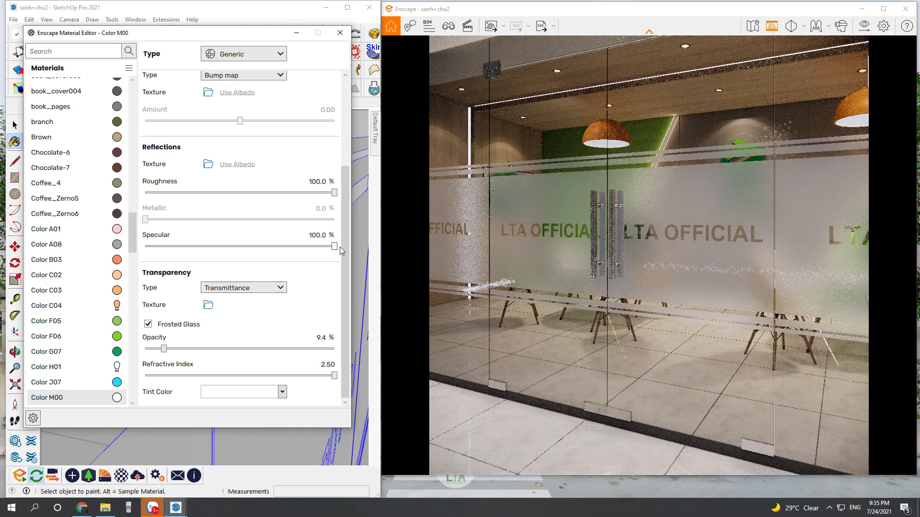
- Load the normal map 362f2322-4e3f-4c86-b41b-93f96f93e7aa as Color M00's height map texture
drag(649, 249, 691, 247)
key(w)
key(w)
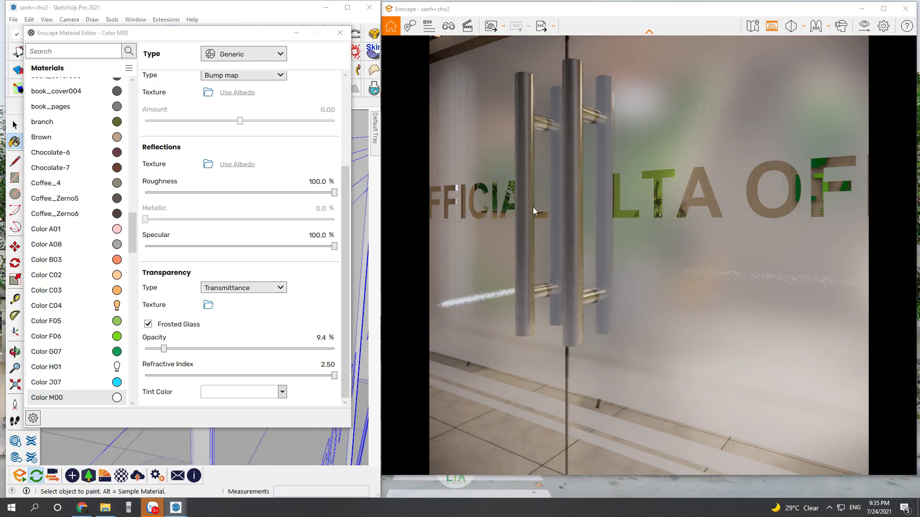
scroll(343, 130, up, 3)
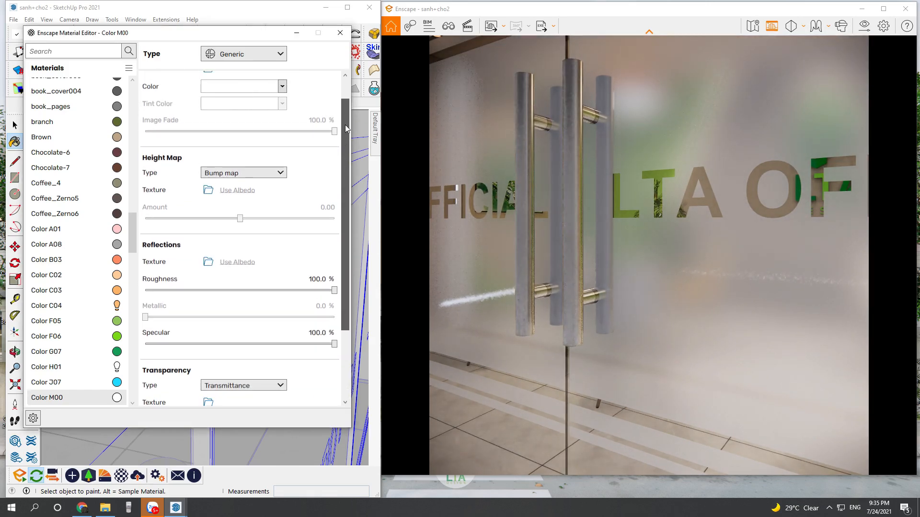
click(209, 190)
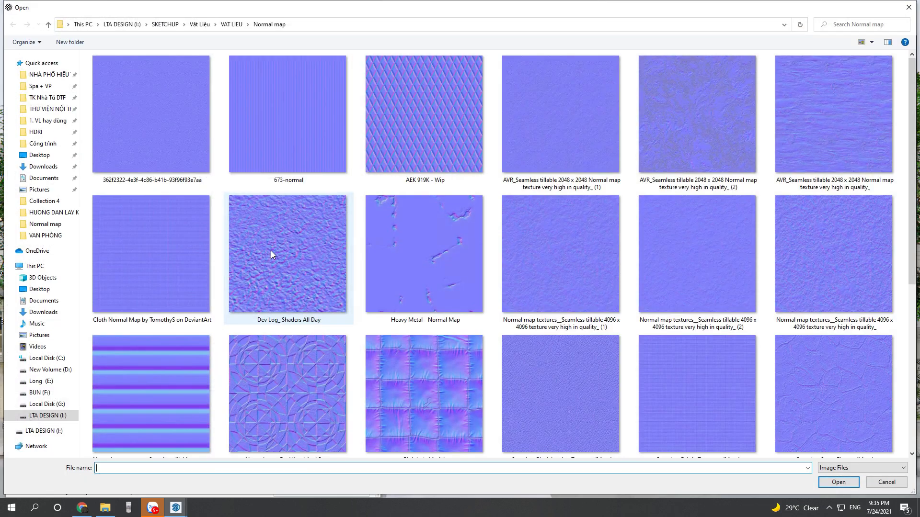
double_click(165, 113)
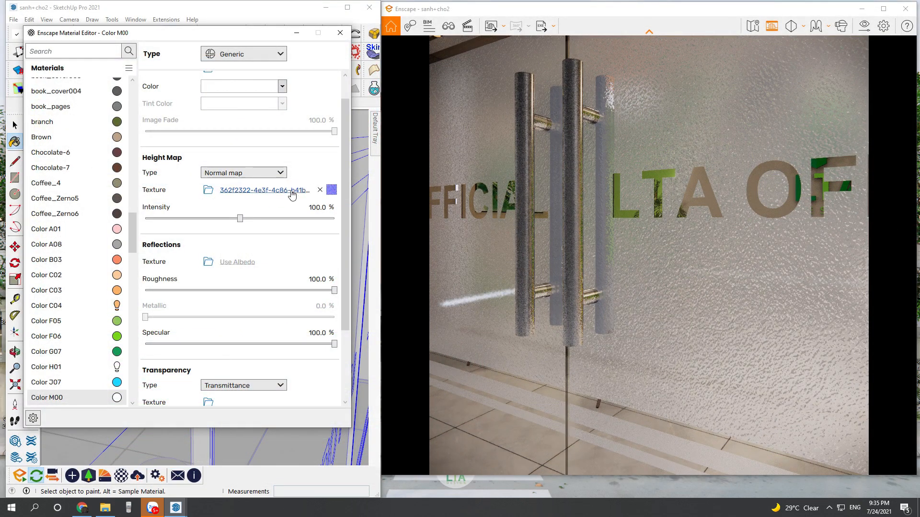
- Enable Explicit Texture Transformation for the normal map, set its width and height to 0.5 m, and return to the material settings
click(292, 192)
click(148, 252)
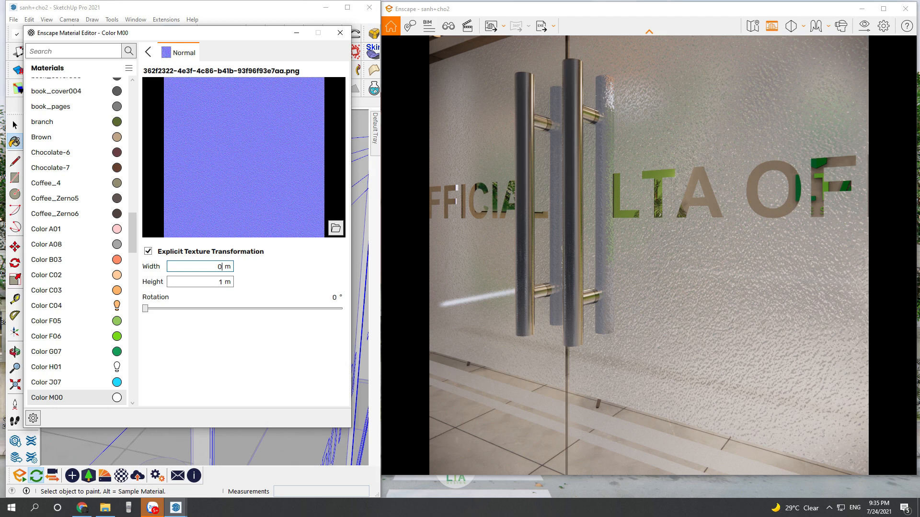
key(Return)
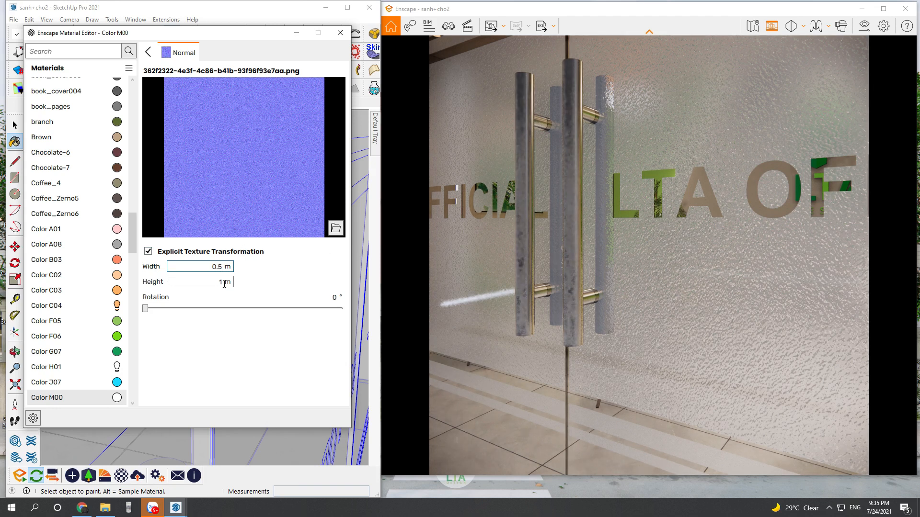
drag(219, 282, 292, 317)
text(0.5)
key(Return)
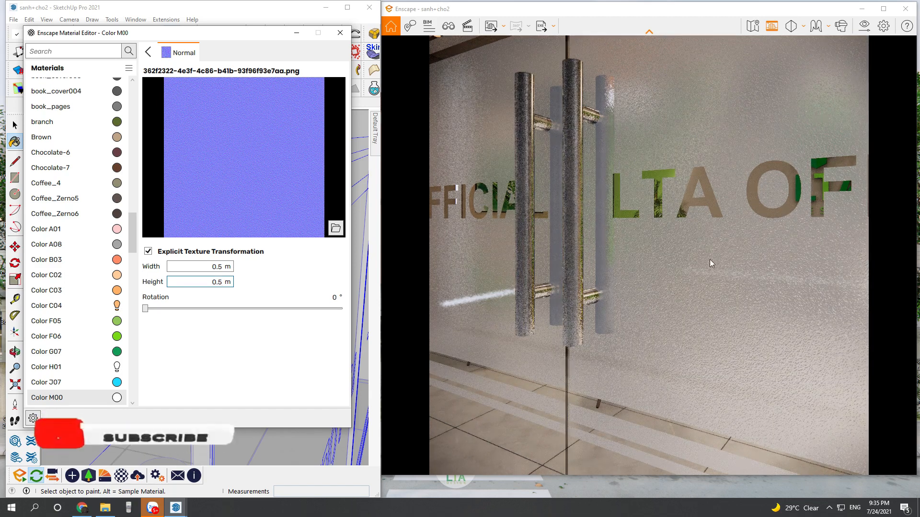
click(152, 52)
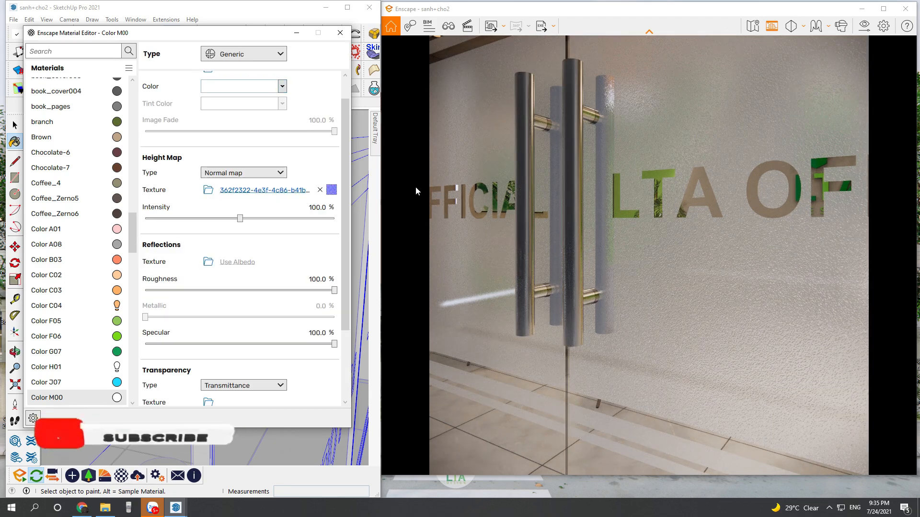
drag(656, 246, 640, 246)
scroll(640, 246, down, 3)
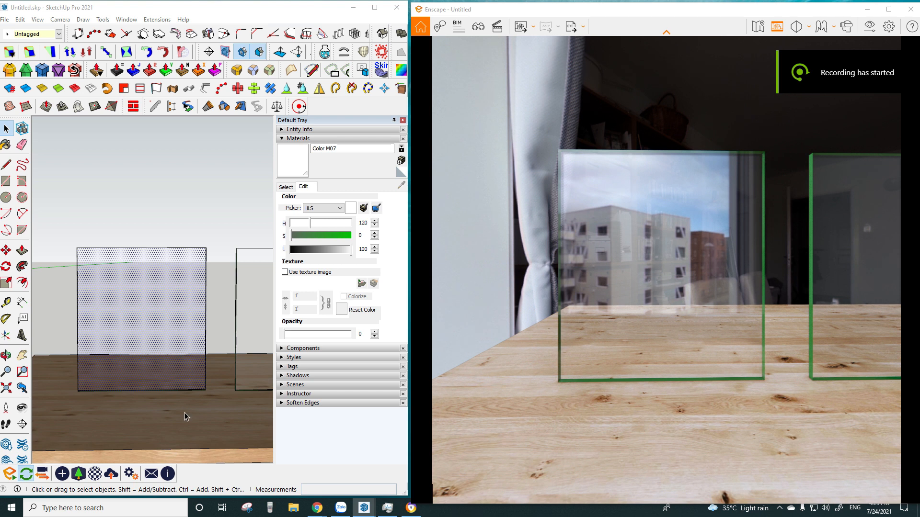
- Sample the first glass pane's material, open it in the Enscape Material Editor and load the 360_F_310184286 image as its reflections texture
key(b)
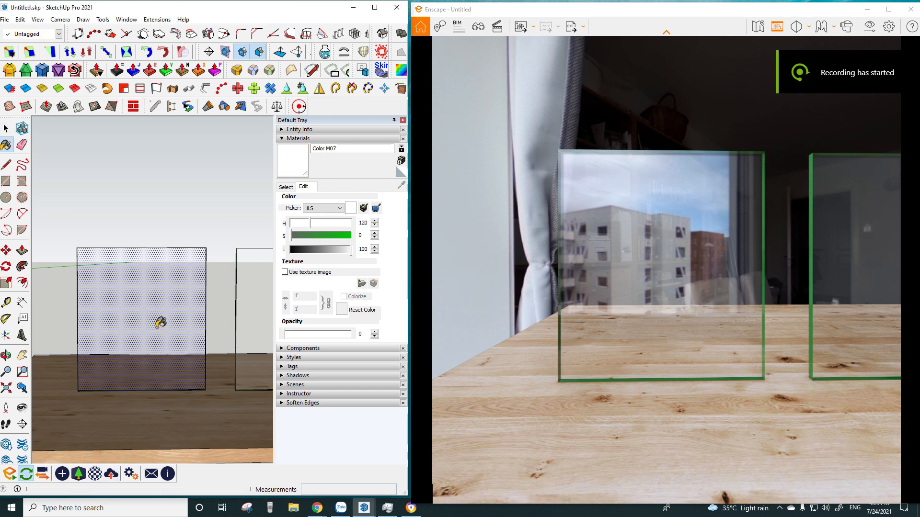
alt+click(157, 327)
key(space)
click(95, 472)
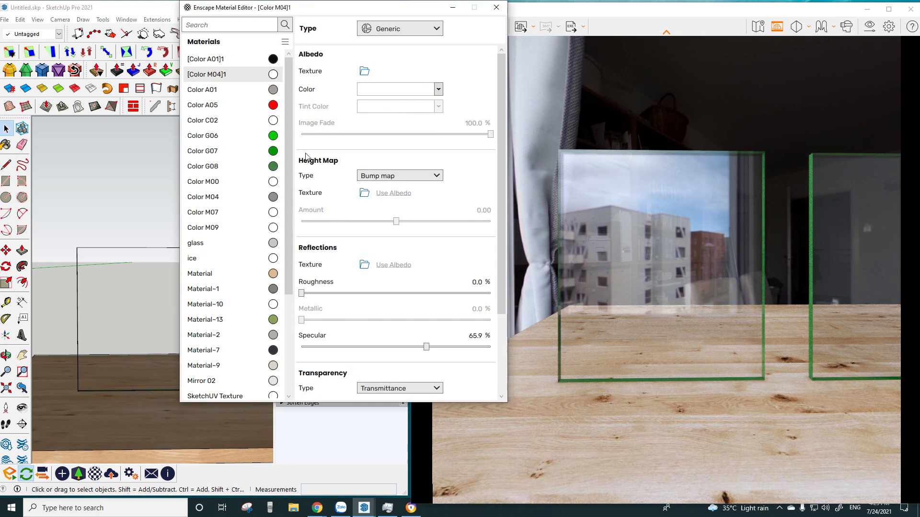
drag(364, 14, 289, 38)
drag(429, 150, 431, 214)
click(289, 198)
double_click(125, 99)
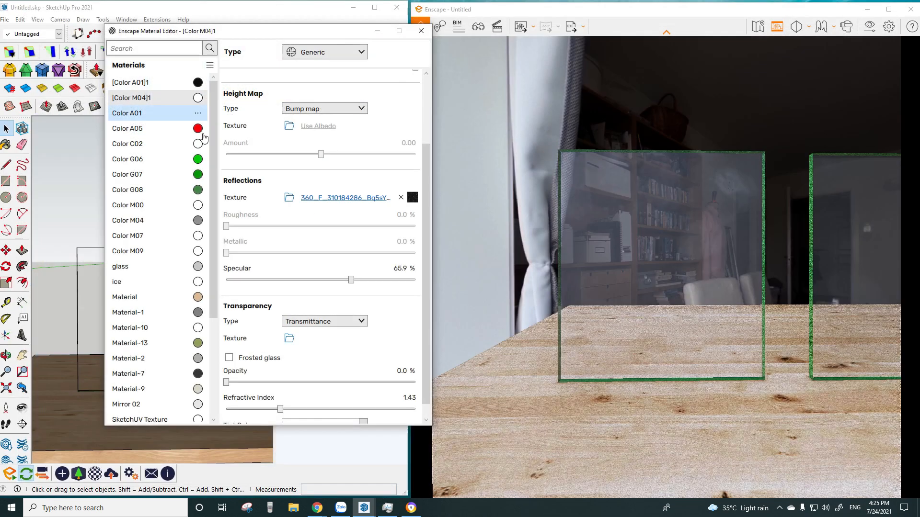
- Enable Explicit Texture Transformation for the 360_F_310184286 texture, set its width and height to 0.5 m, and return to the material settings
click(378, 198)
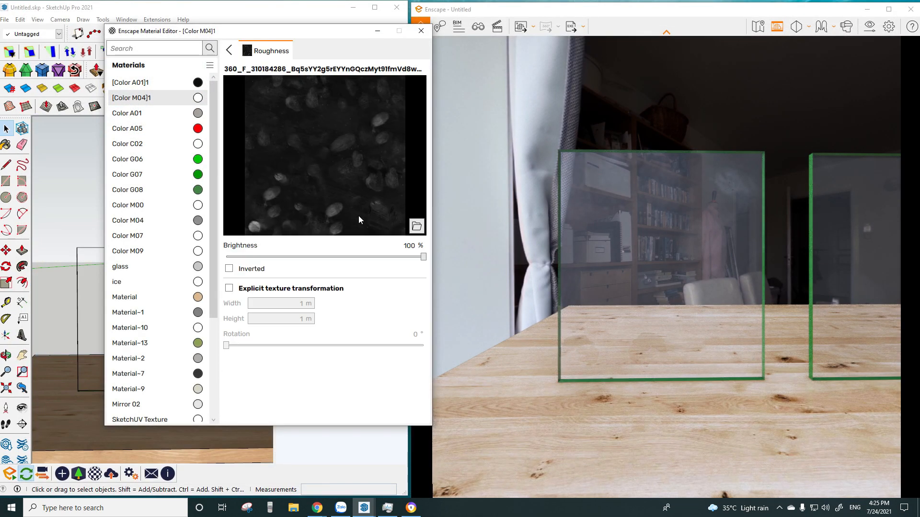
click(247, 289)
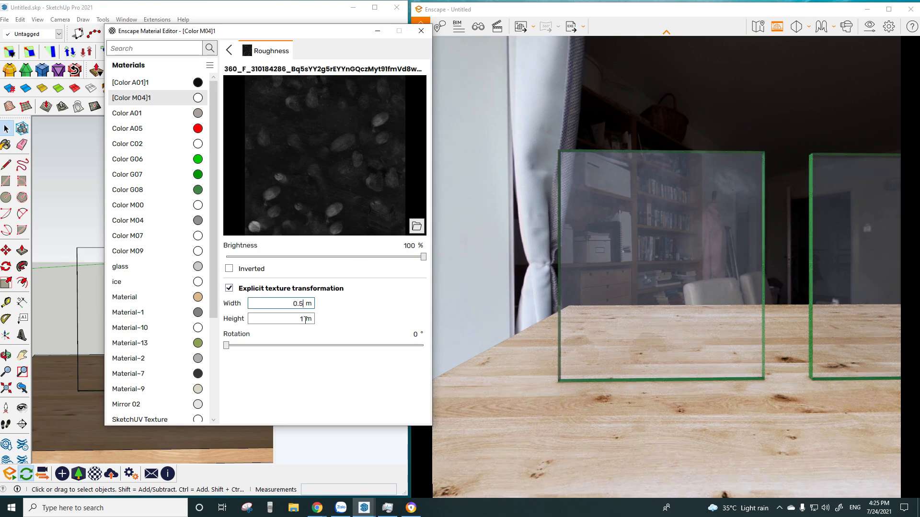
text(.5)
drag(682, 233, 682, 227)
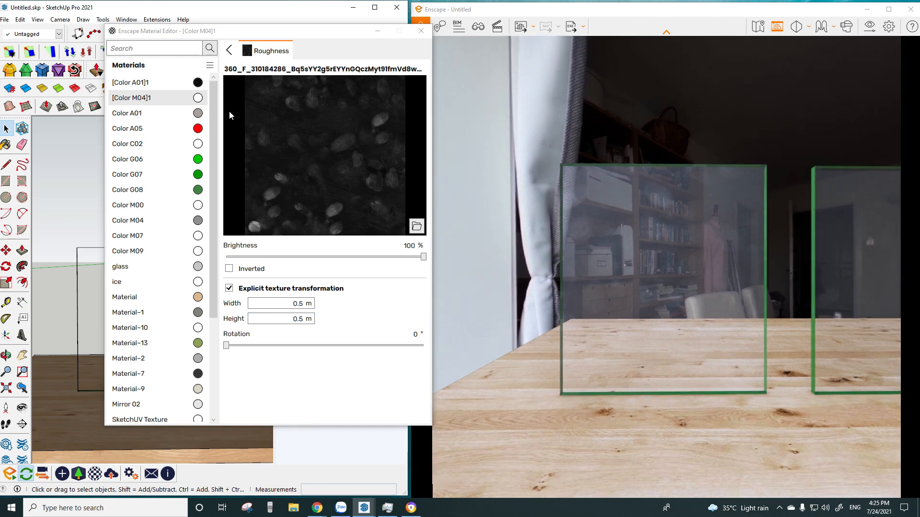
click(230, 49)
- Enable Frosted Glass for the [Color M04]1 material and set its specular to 85.2%, checking the pane in the render view
drag(428, 169, 427, 184)
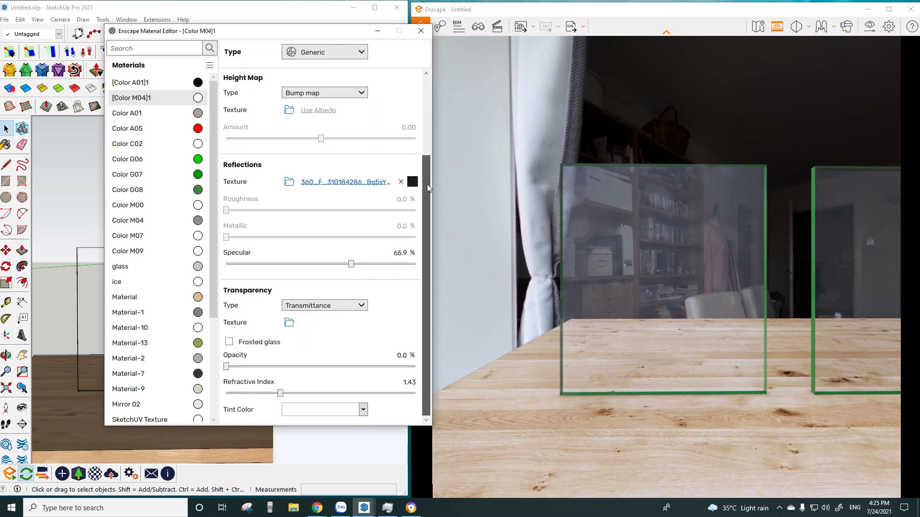
click(229, 342)
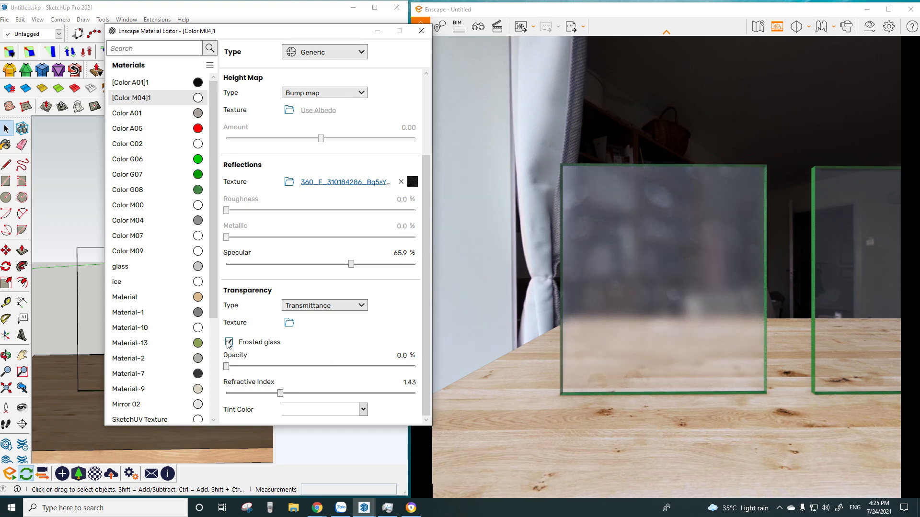
click(729, 236)
key(w)
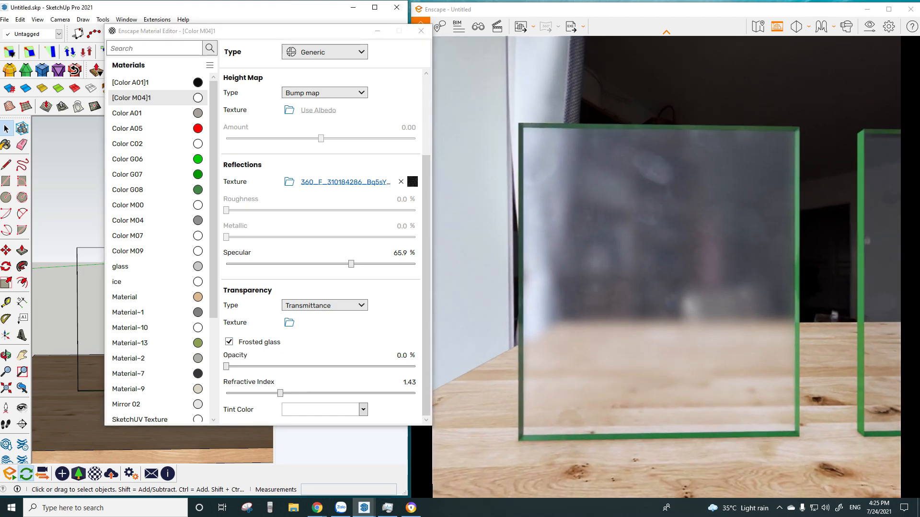
key(s)
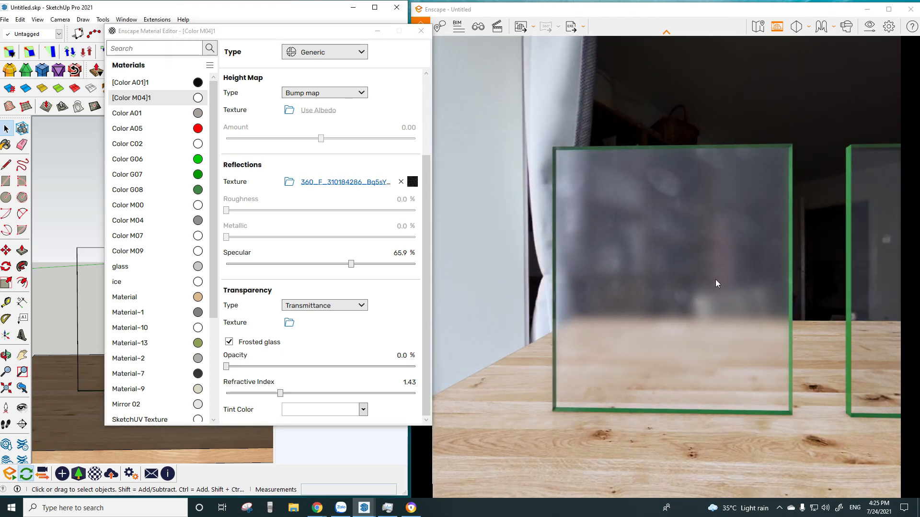
drag(351, 264, 387, 264)
click(515, 295)
key(s)
key(w)
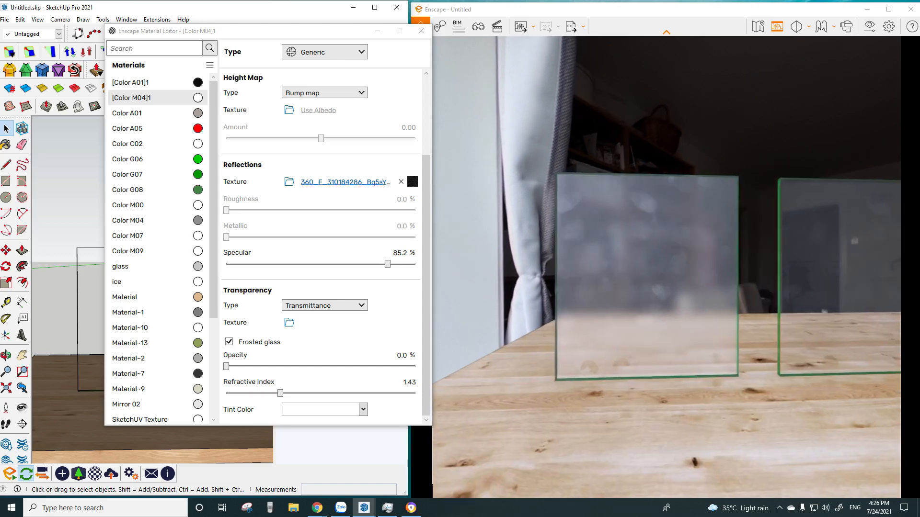
- Sample the second pane's Color M09 material and load waterstripes-001.png as its reflections texture
key(d)
key(w)
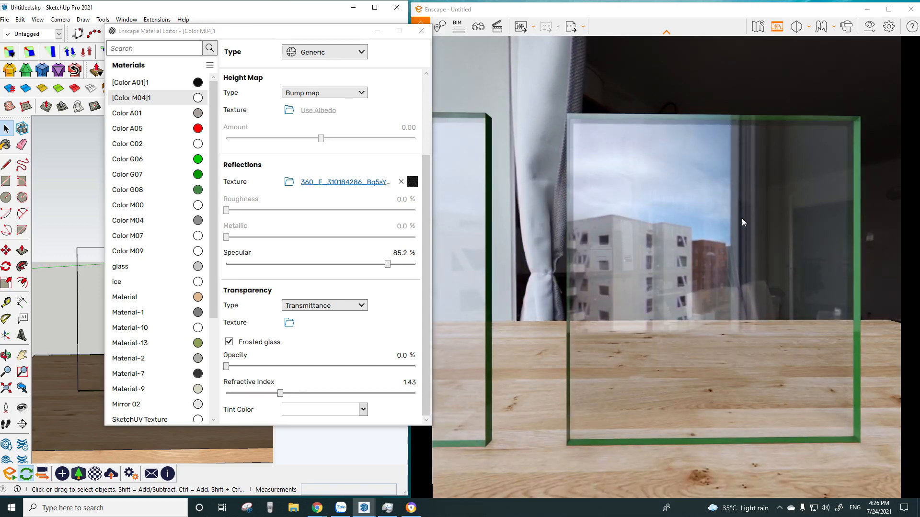
drag(301, 39, 467, 99)
middle_drag(182, 283, 195, 276)
scroll(234, 332, up, 5)
key(b)
alt+click(234, 332)
drag(442, 90, 301, 81)
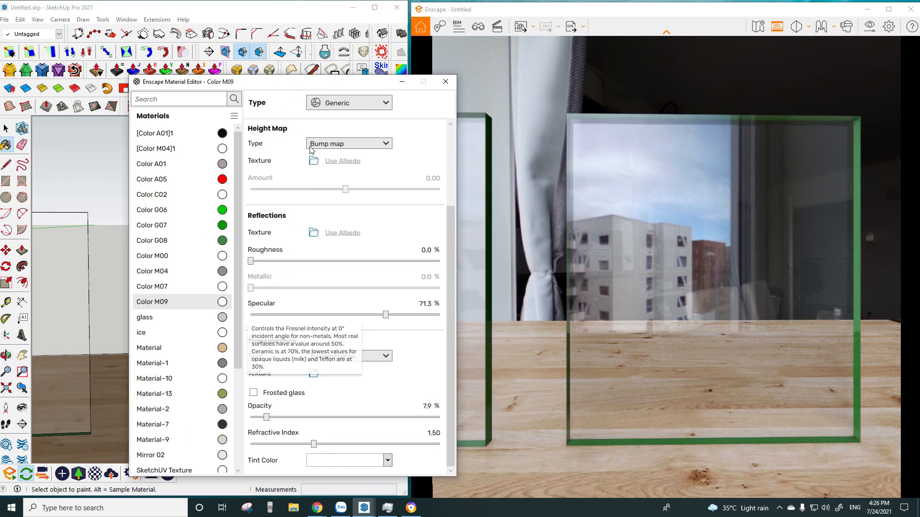
click(313, 234)
double_click(474, 77)
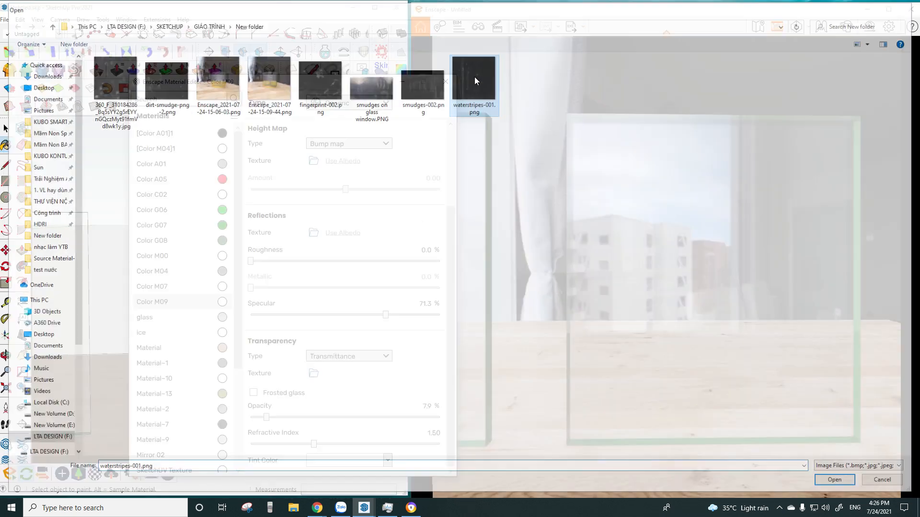
click(692, 206)
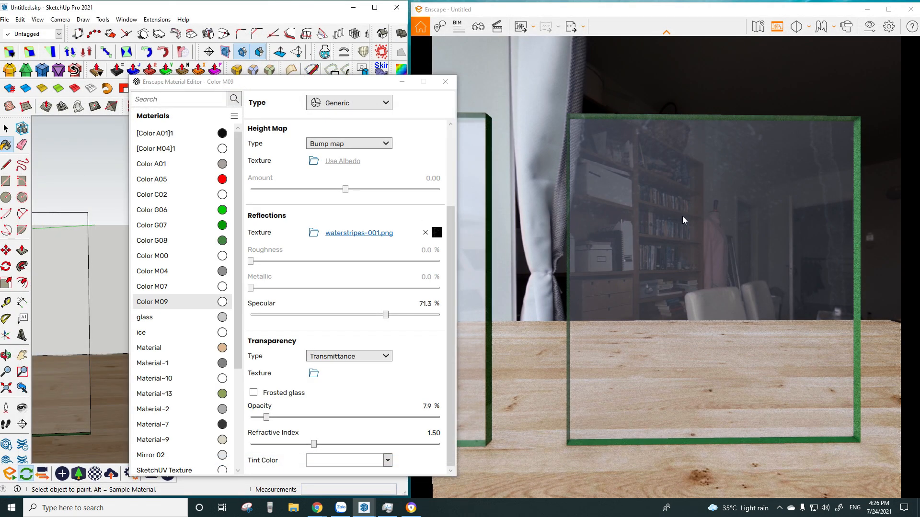
- Enable Frosted Glass for the Color M09 material and check the pane in the render view
click(253, 393)
click(693, 239)
scroll(692, 240, down, 4)
scroll(692, 240, up, 3)
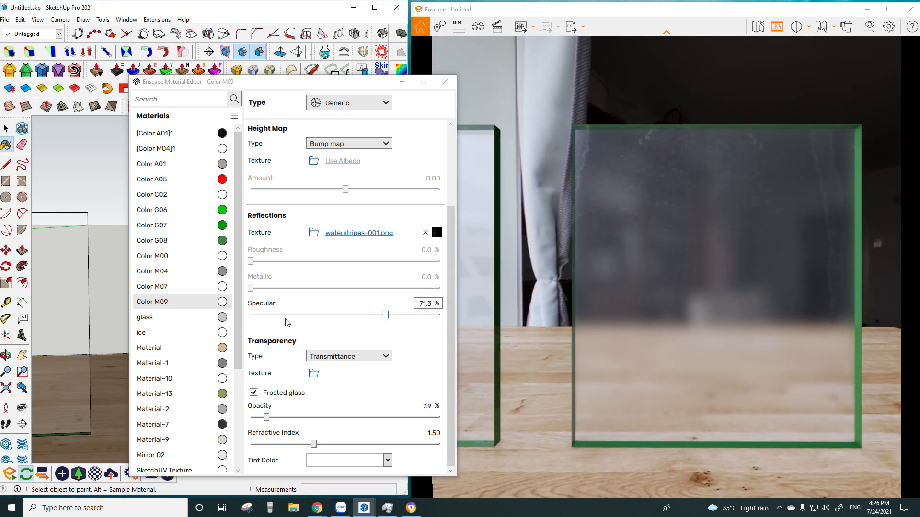
- Enable Explicit Texture Transformation for the waterstripes-001.png texture and set its width and height to 0.5 m
click(333, 237)
click(254, 339)
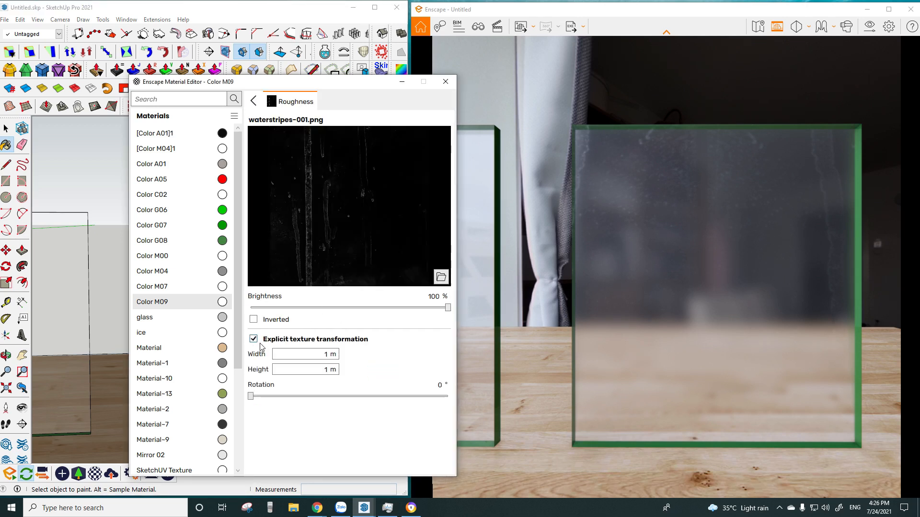
text(0.5)
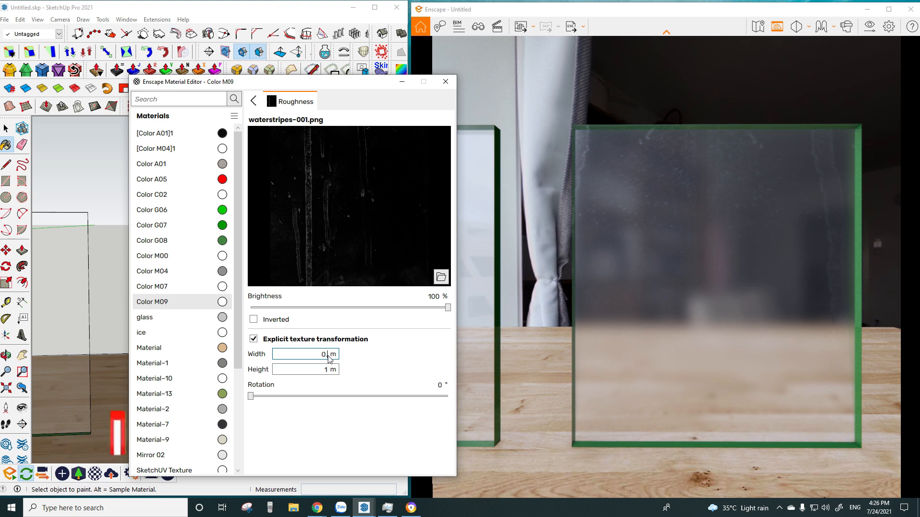
double_click(329, 370)
text(0.5)
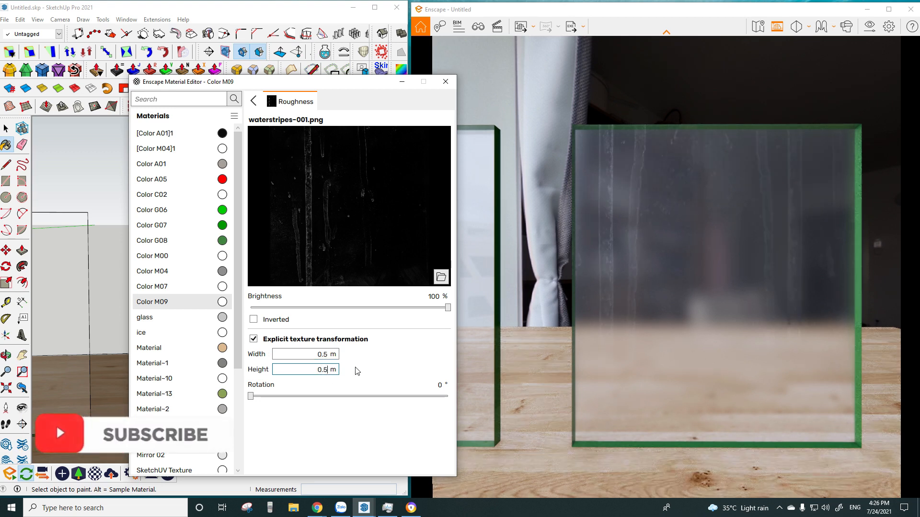
drag(571, 298, 587, 299)
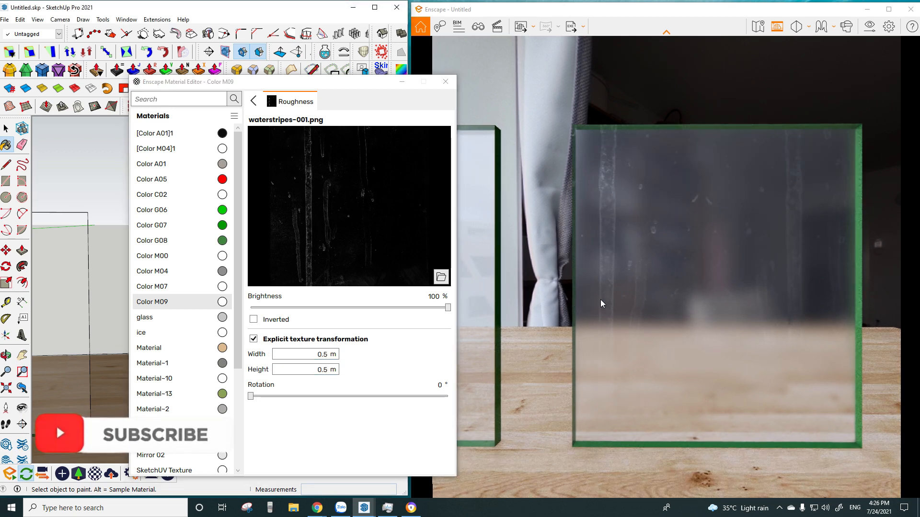
right_drag(588, 298, 612, 305)
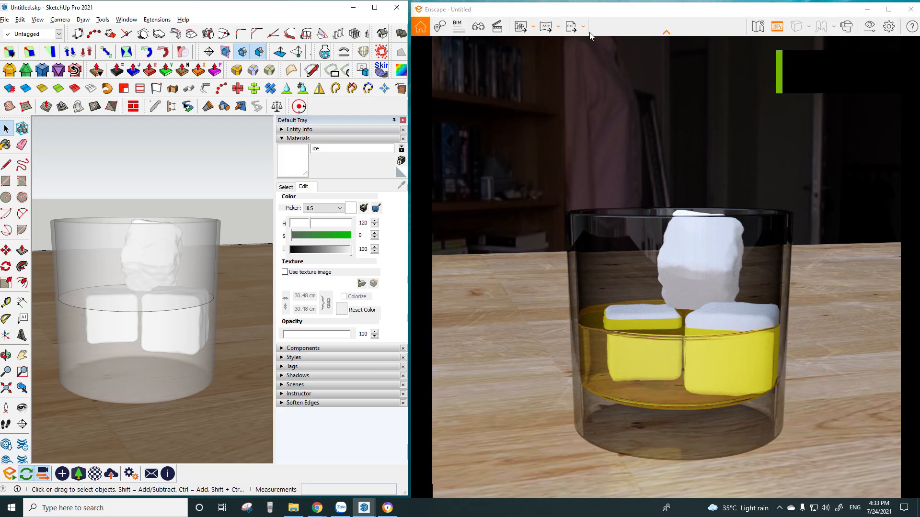
- Sample the upper ice cube's material in the whiskey glass model and open it in the Enscape Material Editor
key(o)
mouse_move(234, 300)
mouse_down()
mouse_move(226, 345)
mouse_move(246, 323)
mouse_move(240, 300)
mouse_move(211, 302)
mouse_up()
drag(158, 255, 160, 273)
key(b)
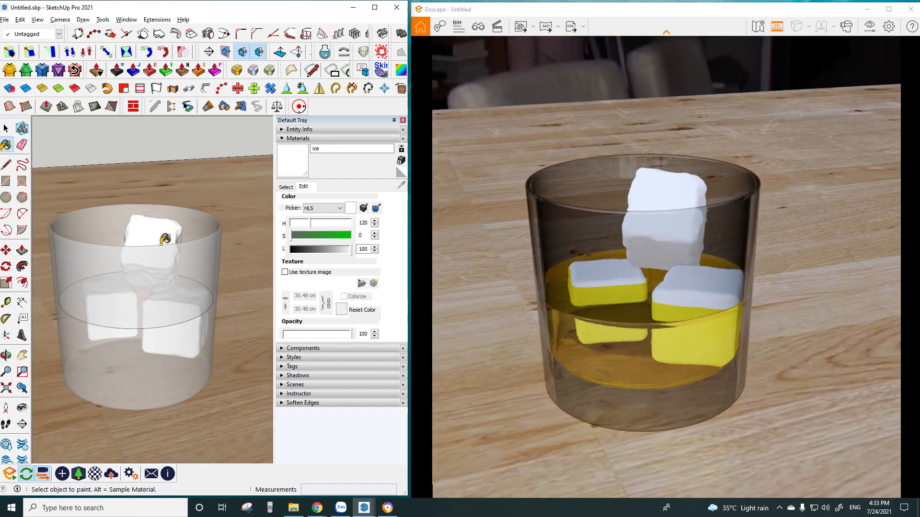
key(space)
click(94, 474)
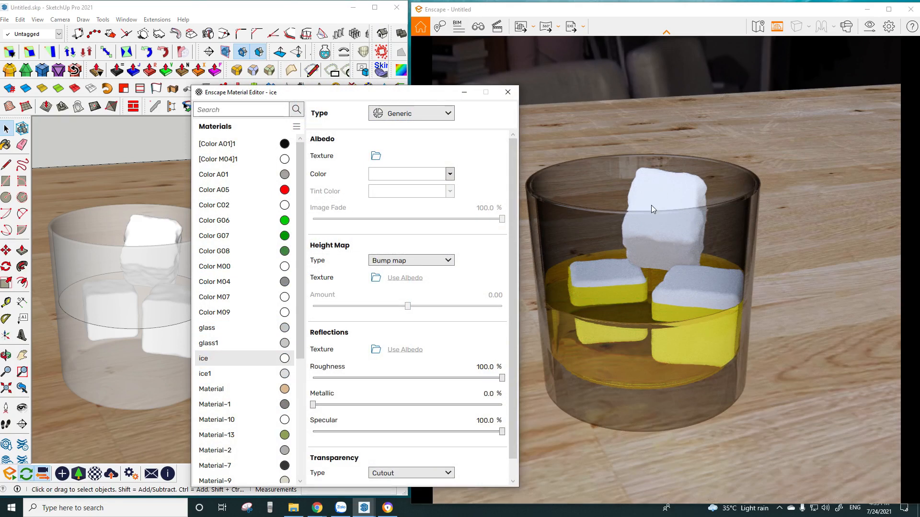
- Set the ice material's transparency type to Transmittance and check the cubes from a lower angle
drag(510, 214, 510, 294)
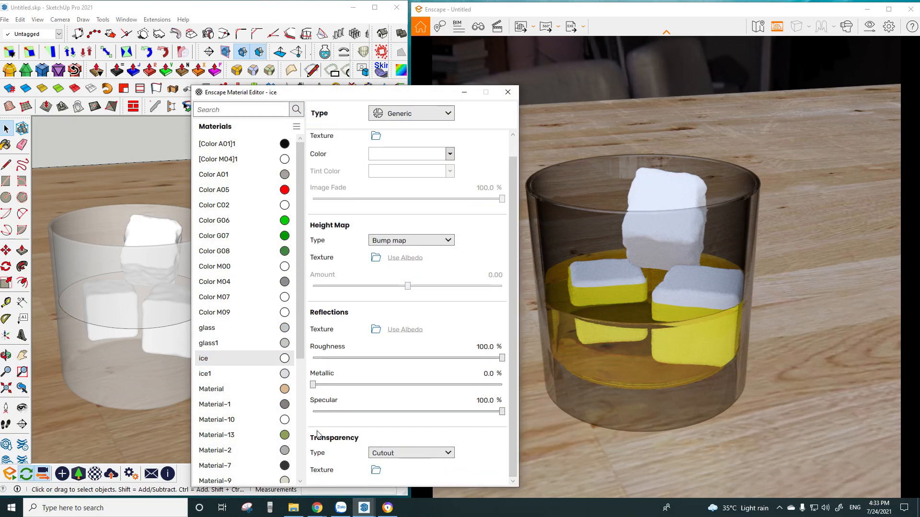
click(371, 453)
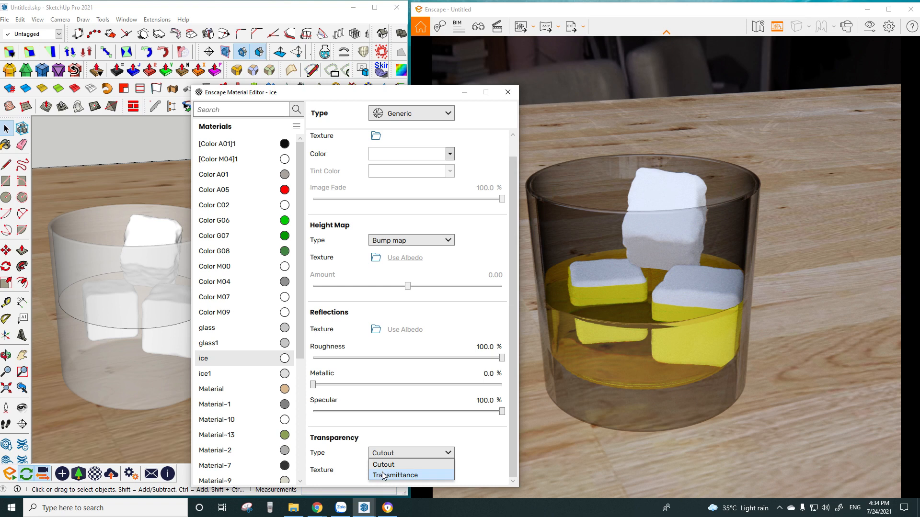
click(393, 475)
mouse_move(221, 288)
middle_down()
mouse_move(159, 258)
mouse_move(159, 245)
middle_up()
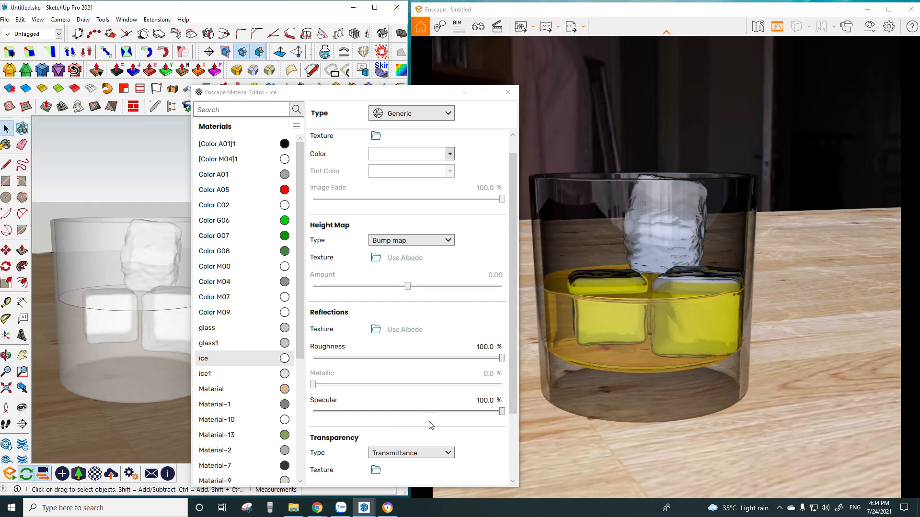
- Set the ice material's opacity to 0.0% and its refractive index to 2.47
drag(440, 96, 427, 58)
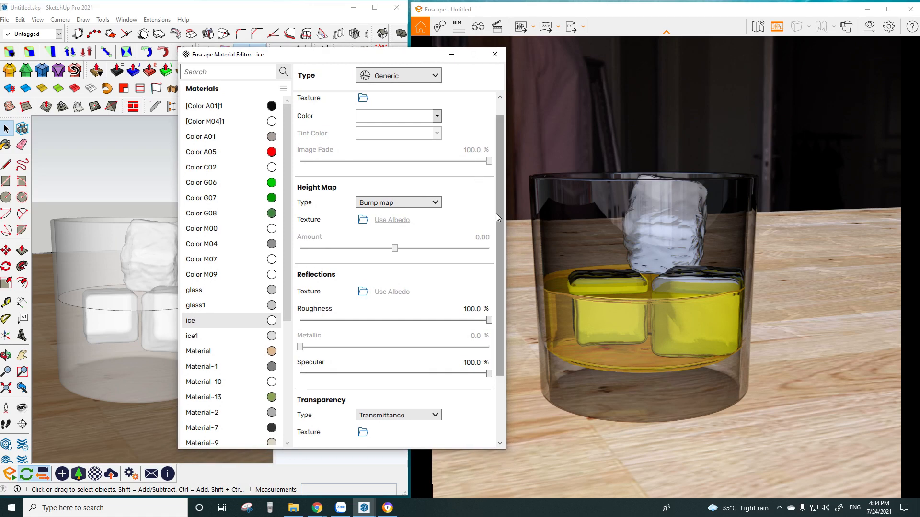
drag(496, 214, 501, 314)
drag(399, 389, 292, 400)
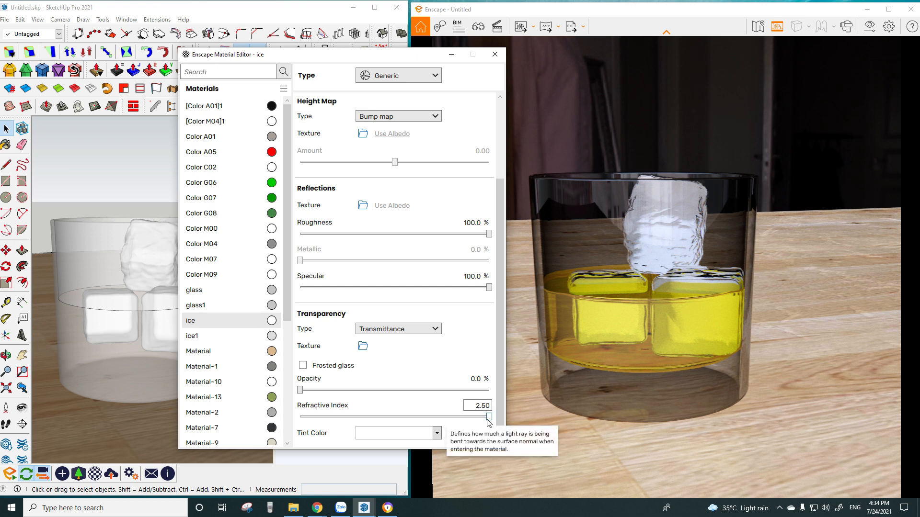
mouse_move(489, 418)
mouse_down()
mouse_move(318, 426)
mouse_move(486, 423)
mouse_up()
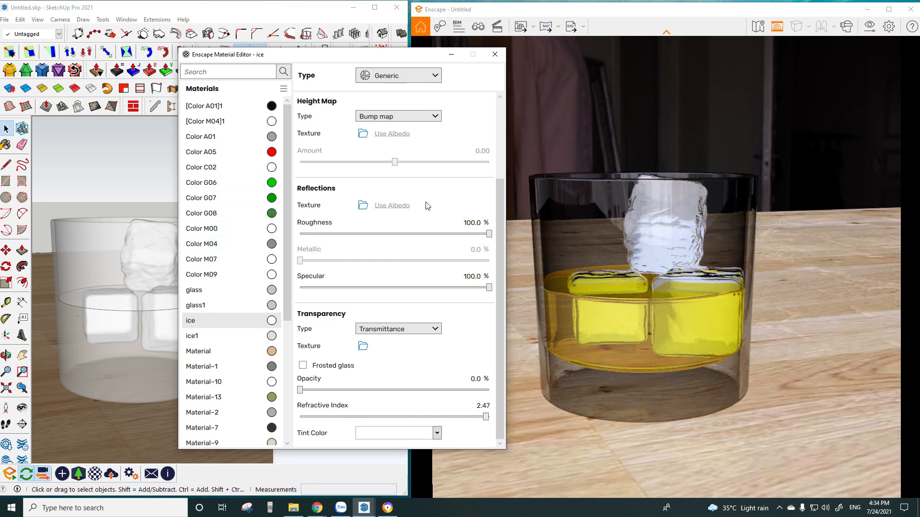
- Load Dev Log_ Shaders All Day.jpg as the ice material's height map and set its explicit texture transformation to 2 m width and height
click(363, 135)
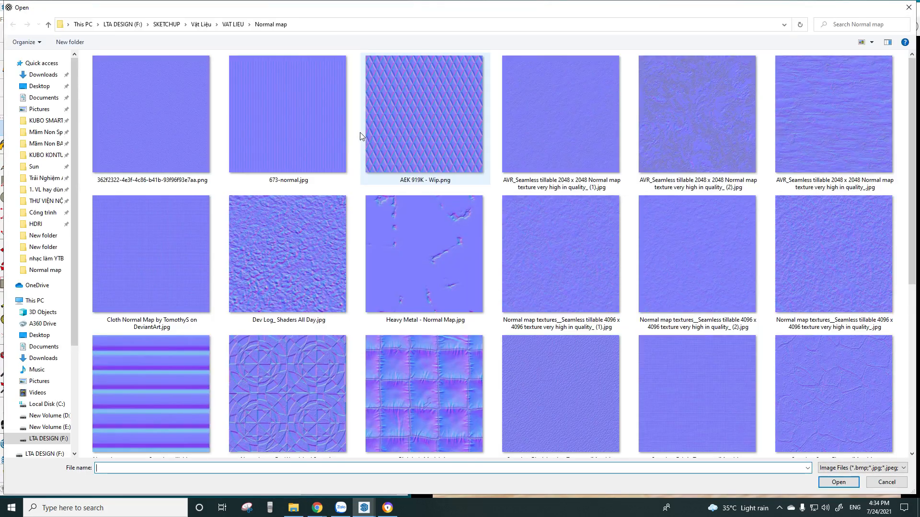
double_click(281, 261)
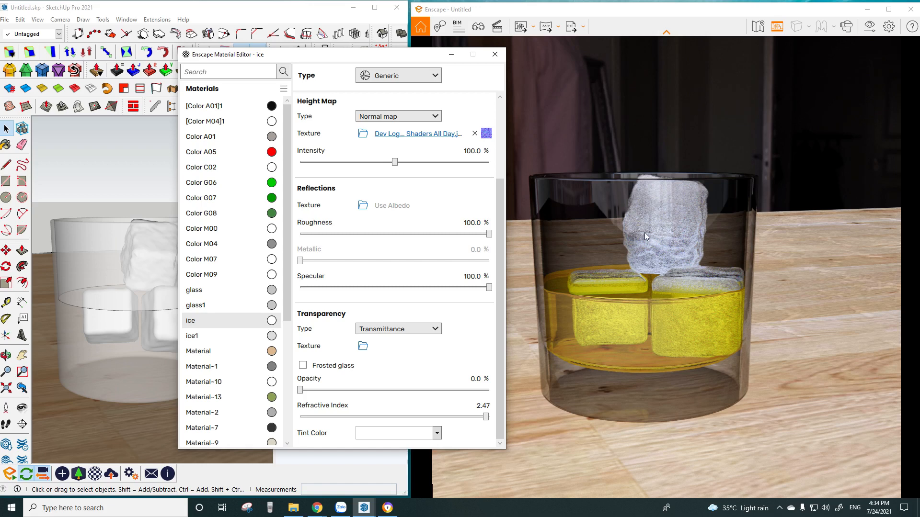
click(403, 135)
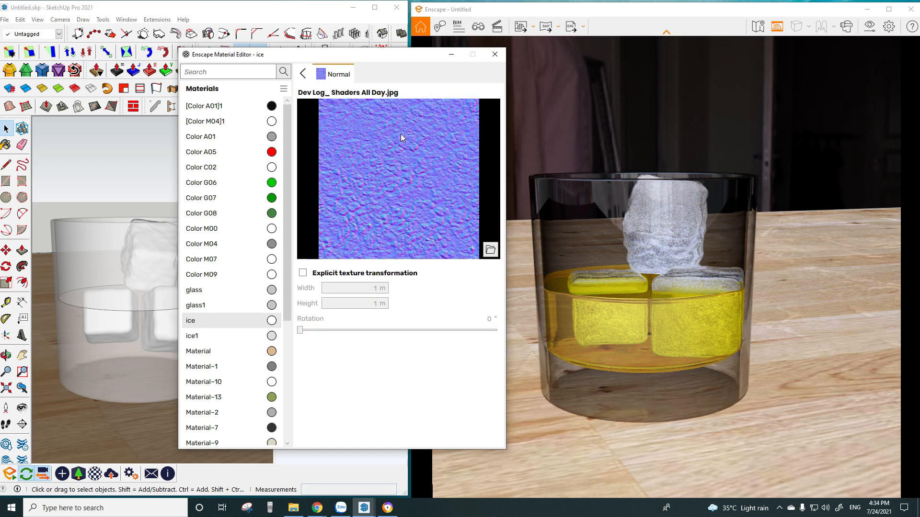
click(303, 273)
double_click(374, 288)
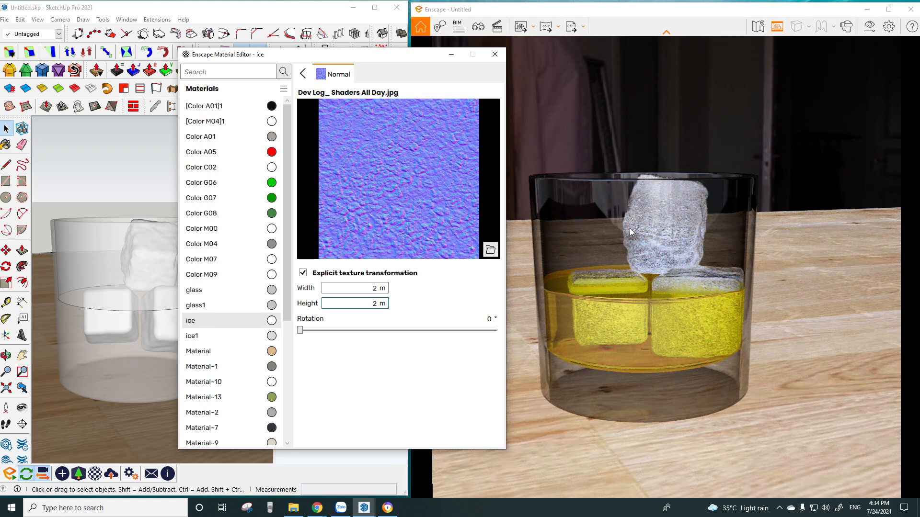
- Sample the drink's whiskey material and return to its main settings in the material editor
mouse_move(128, 277)
middle_down()
mouse_move(76, 301)
mouse_move(93, 206)
mouse_move(116, 190)
middle_up()
key(b)
alt+click(72, 307)
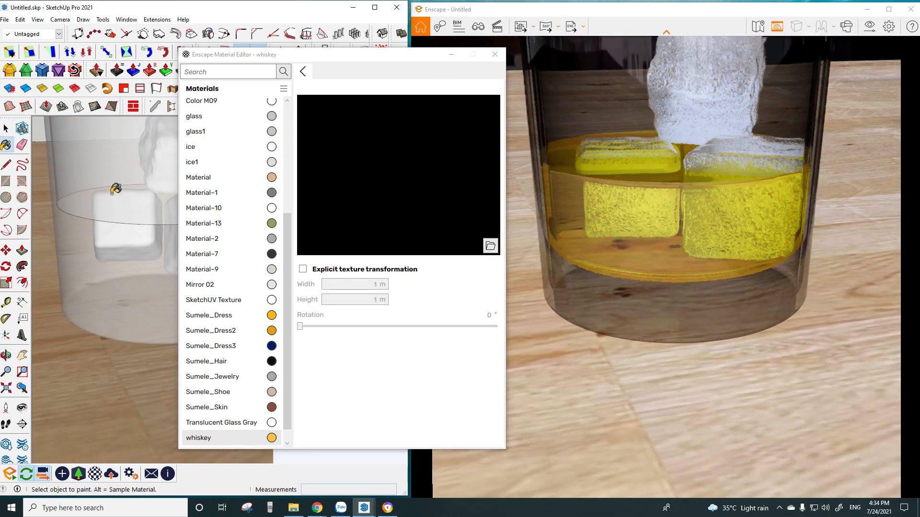
click(303, 72)
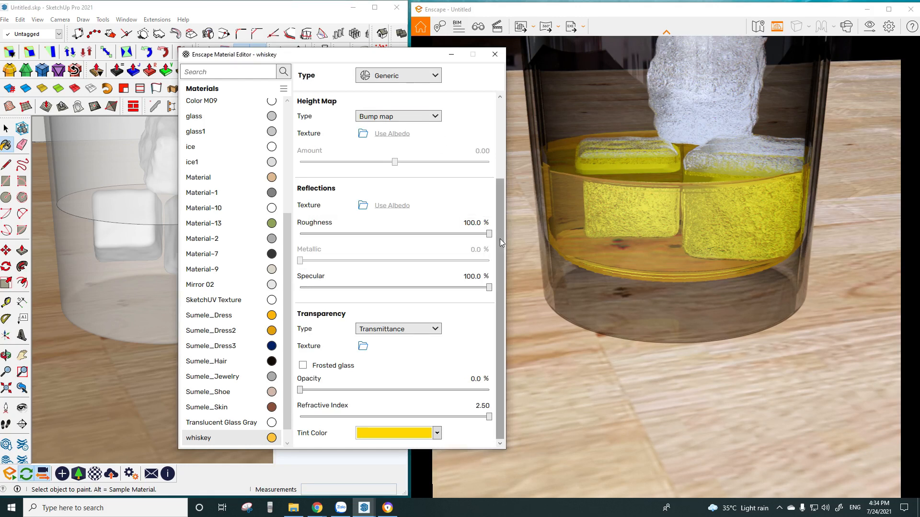
- Try the Frosted glass option on the whiskey material and set its specular to 60.5%
click(310, 367)
middle_drag(146, 244, 128, 203)
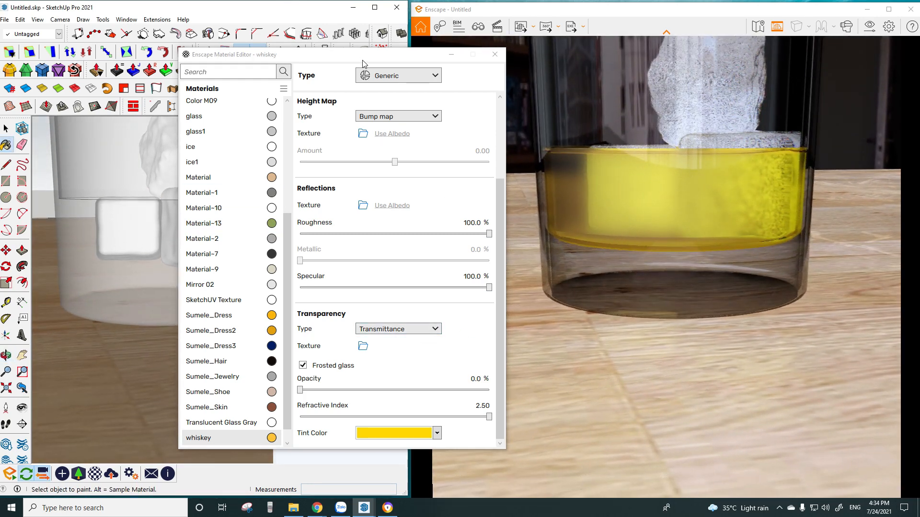
drag(363, 63, 362, 39)
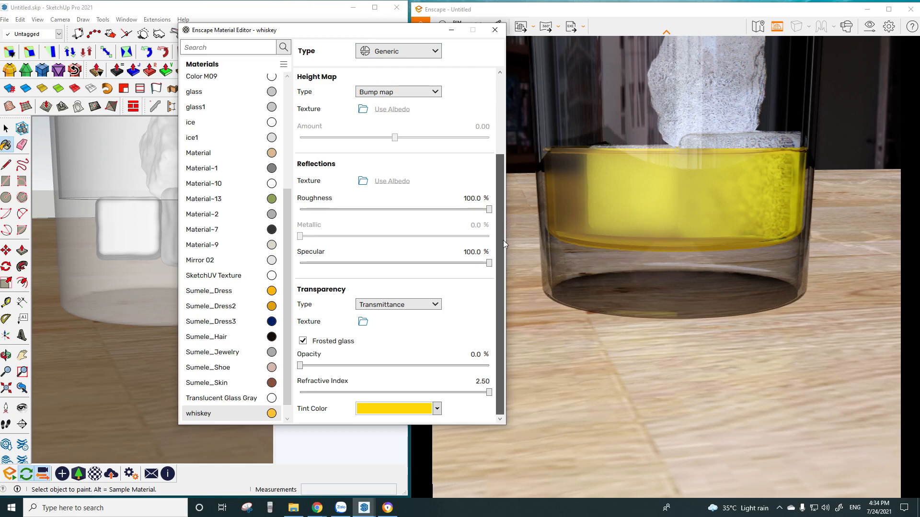
drag(489, 263, 414, 264)
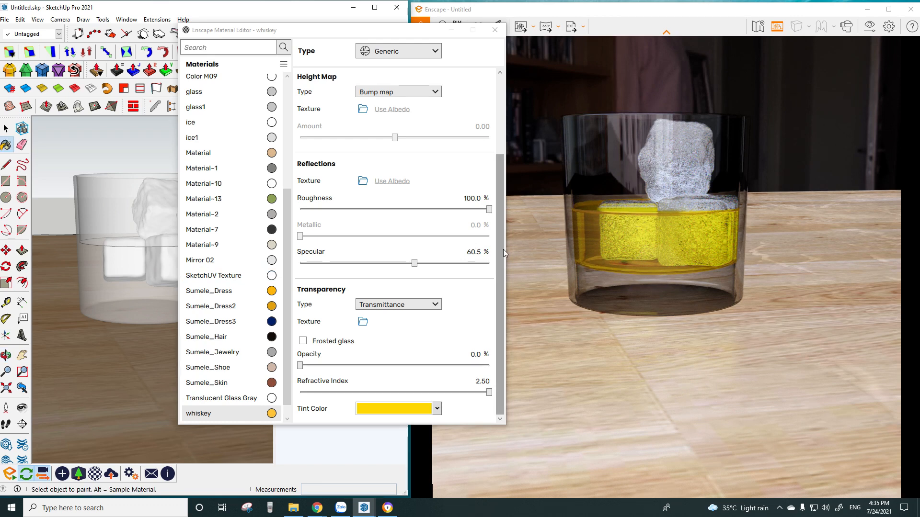
- Enable Frosted glass for the whiskey material and set its refractive index to 1.96
click(303, 341)
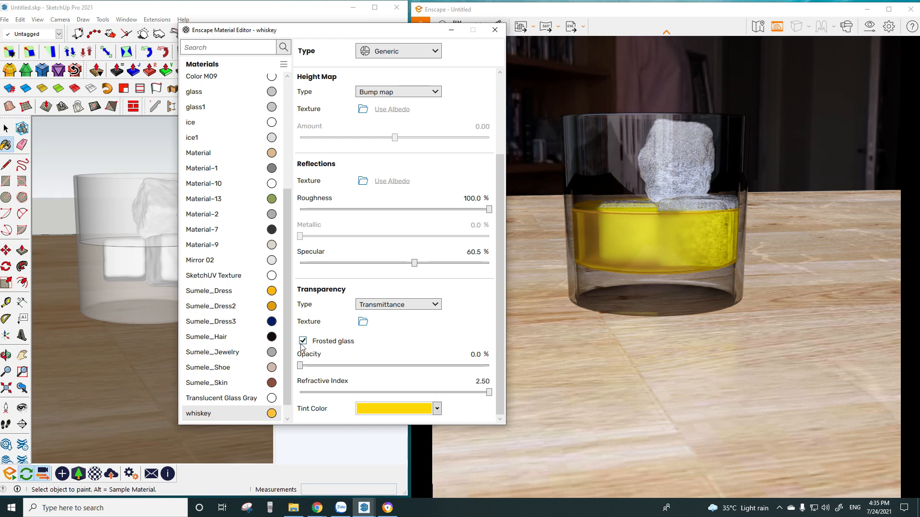
drag(489, 392, 316, 393)
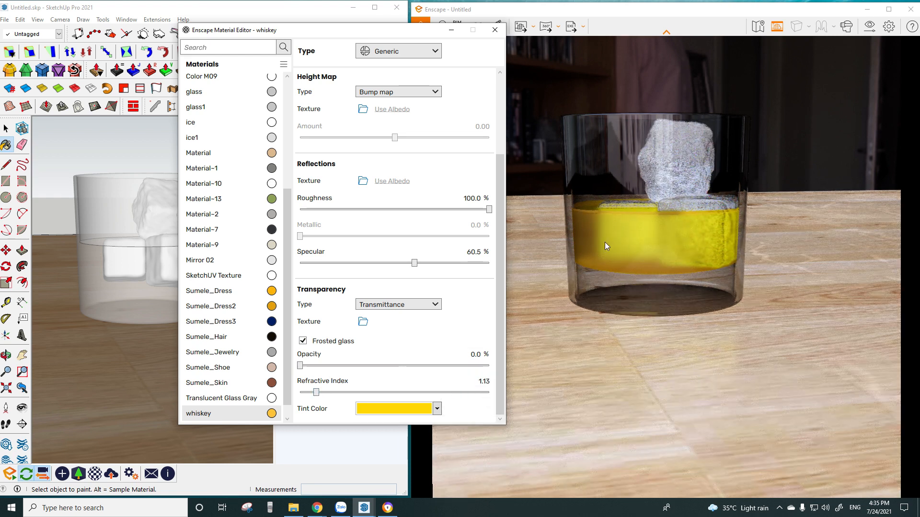
drag(341, 394, 424, 395)
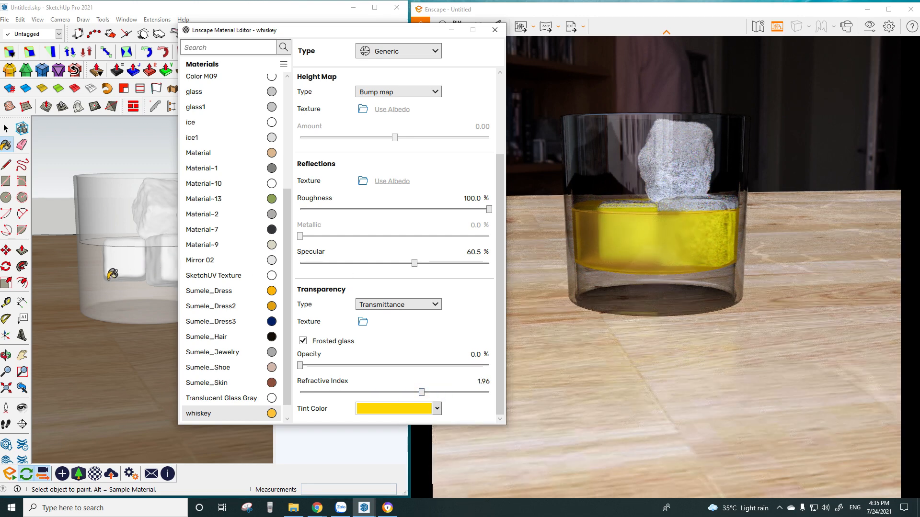
- Sample the drinking glass's glass1 material and load waterstripes-001.png as its reflections texture
middle_drag(111, 275, 114, 321)
alt+click(114, 230)
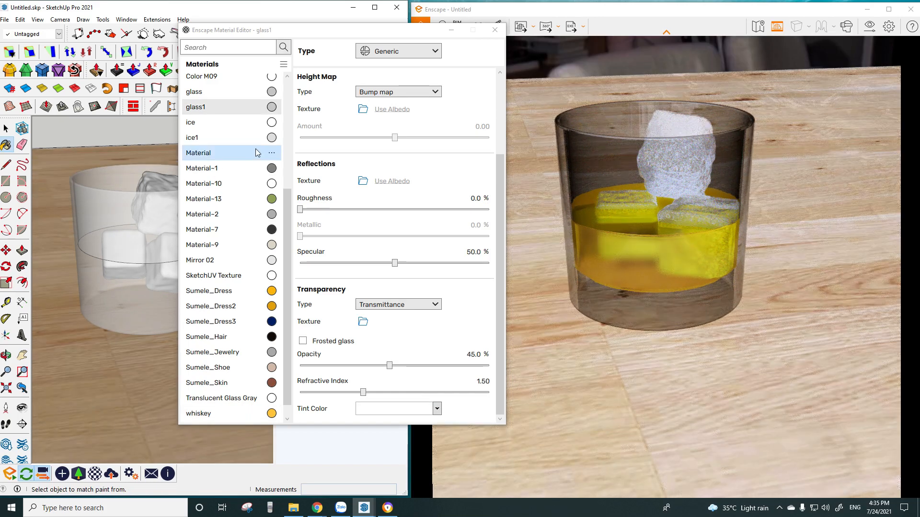
click(304, 176)
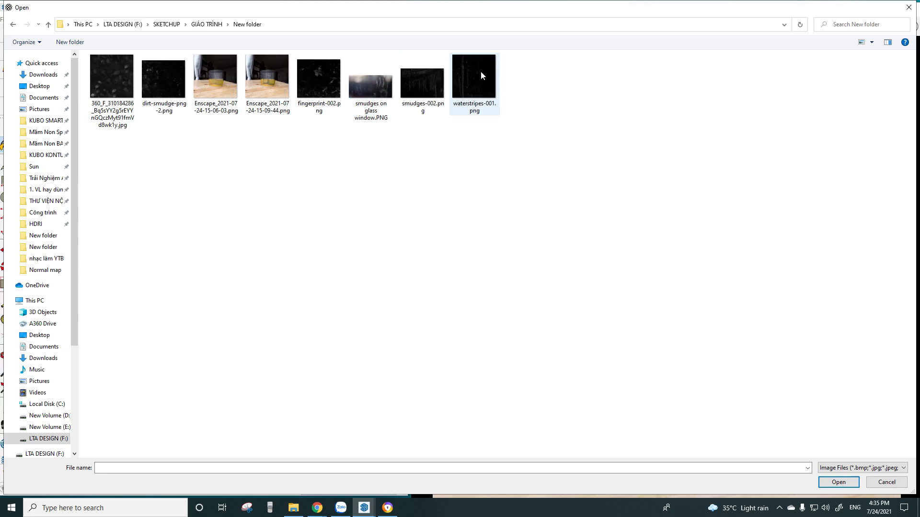
double_click(467, 79)
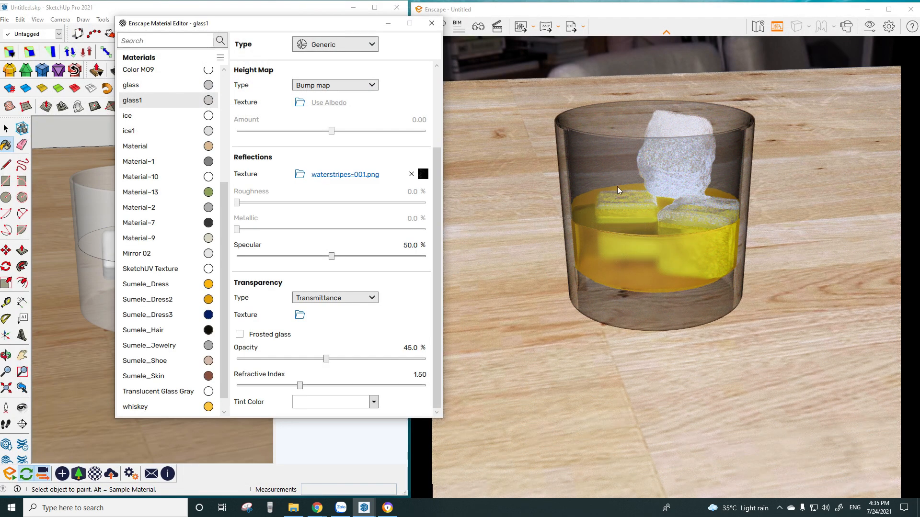
middle_drag(78, 243, 23, 168)
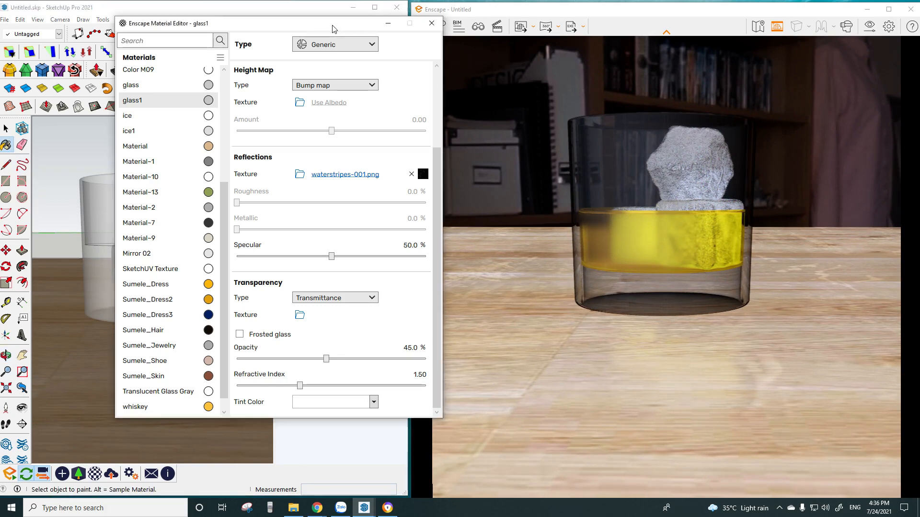
- Set the glass1 material's opacity to 27.7% and enable its Frosted glass option
drag(333, 26, 319, 22)
mouse_move(422, 157)
mouse_down()
mouse_move(424, 78)
mouse_move(424, 157)
mouse_up()
drag(313, 356, 281, 359)
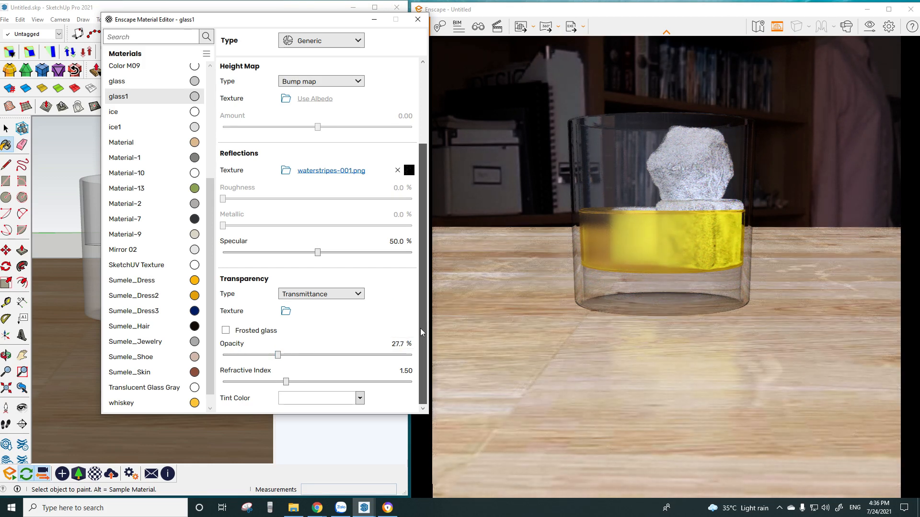
click(225, 330)
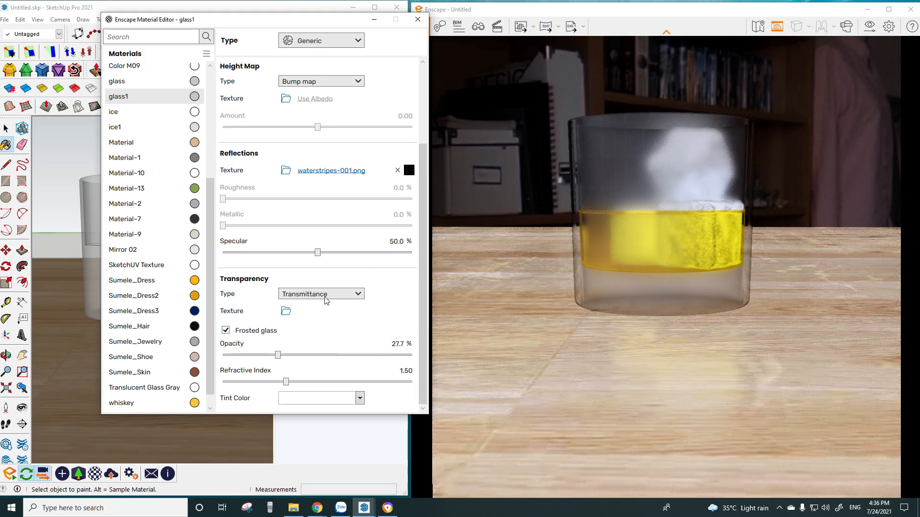
- Enable explicit texture transformation for glass1's roughness texture, set width and height to 7 m, and check the glass up close
click(348, 173)
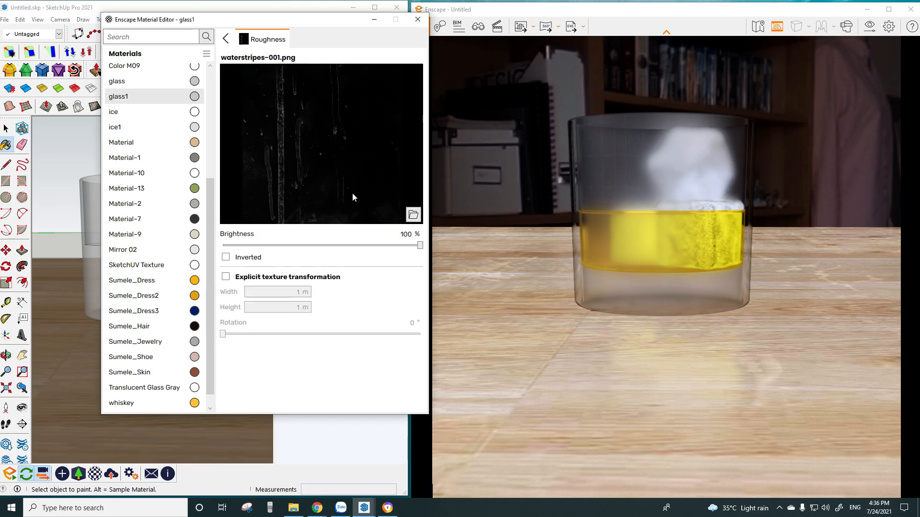
click(225, 276)
double_click(303, 294)
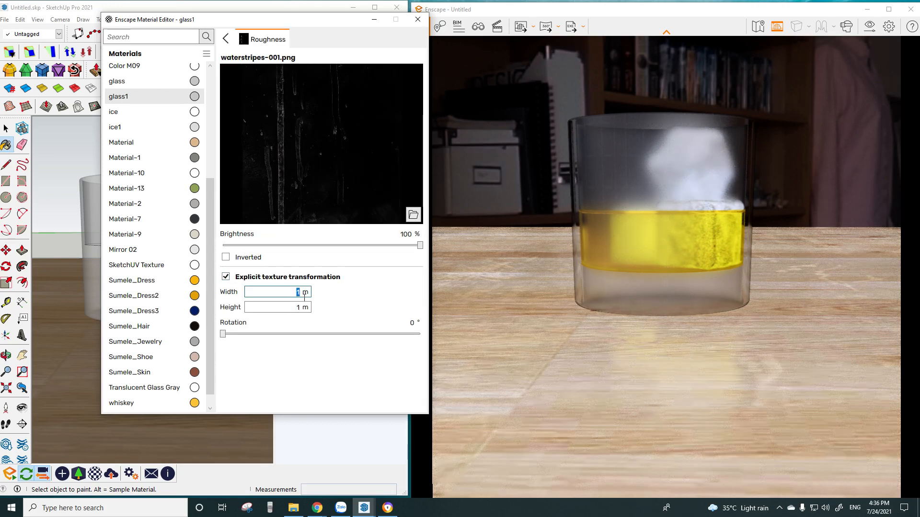
double_click(299, 308)
text(7)
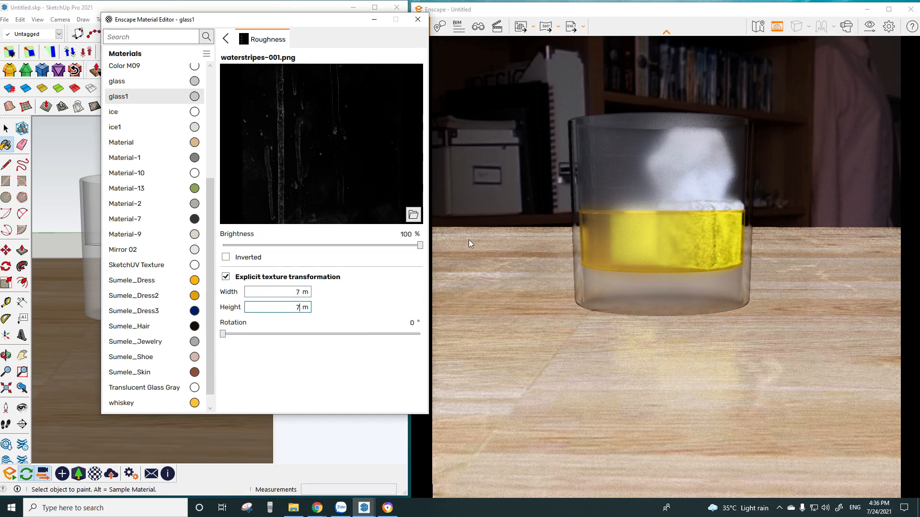
drag(542, 221, 544, 222)
right_drag(545, 222, 594, 221)
scroll(619, 203, up, 3)
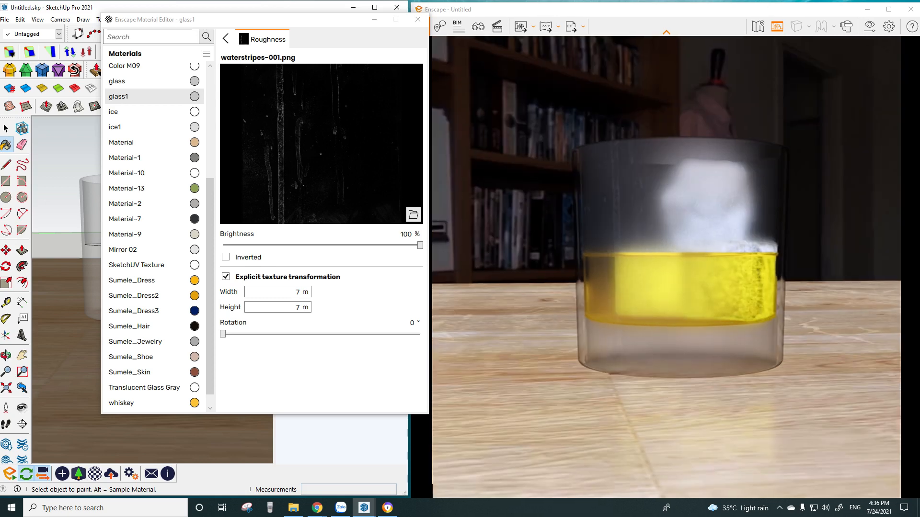
- Return to glass1's main settings and set its specular to 83.0%
drag(316, 31, 343, 81)
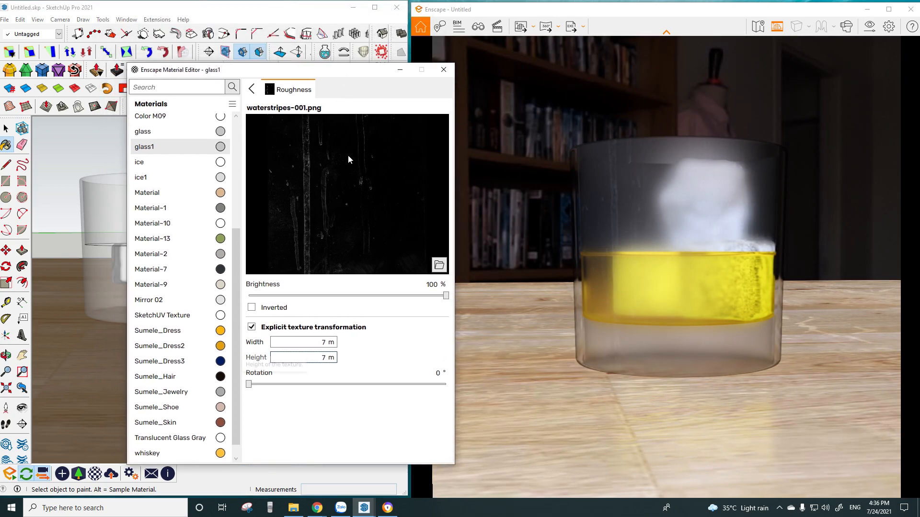
click(256, 88)
drag(343, 302, 438, 304)
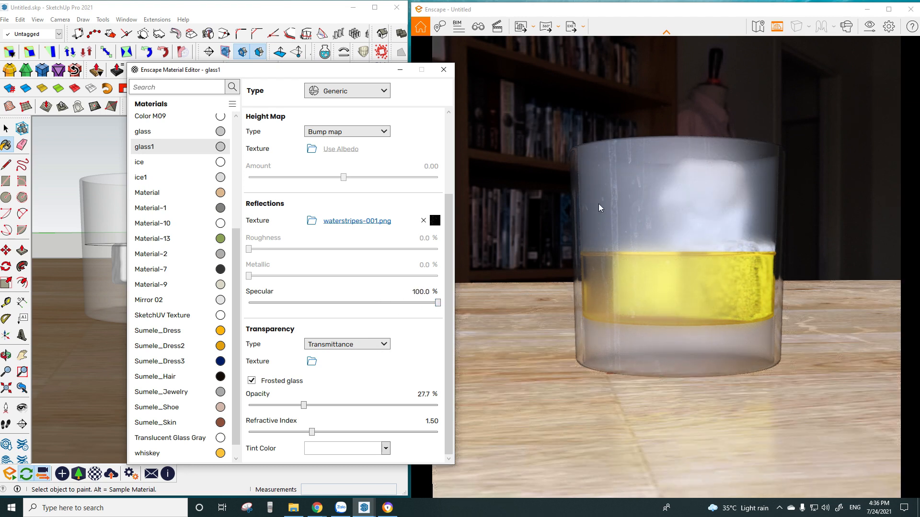
drag(438, 303, 405, 303)
- Turn off Frosted glass for the glass1 material and set its opacity to 5.6%
drag(343, 74, 341, 35)
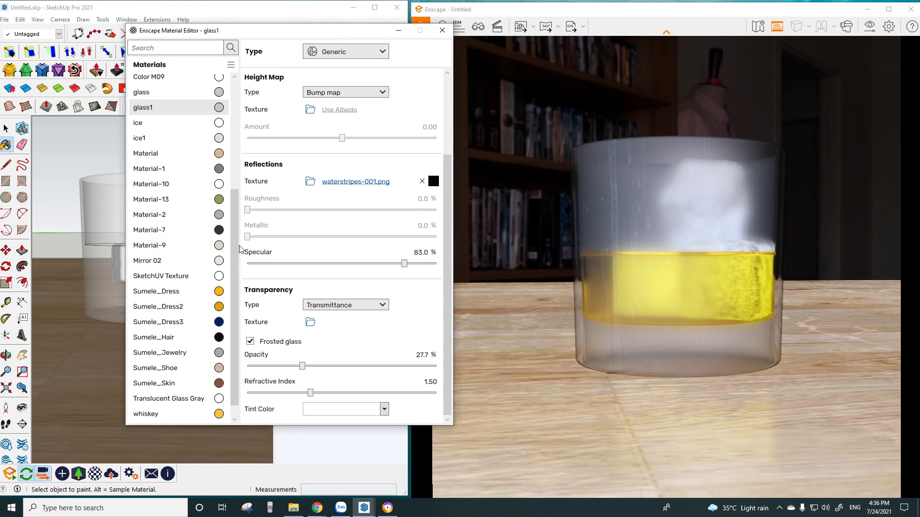
click(250, 341)
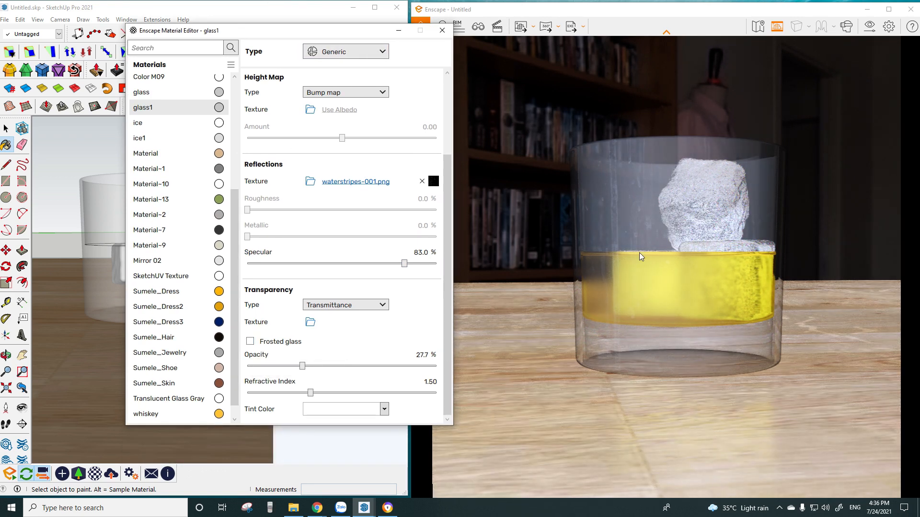
drag(297, 366, 261, 376)
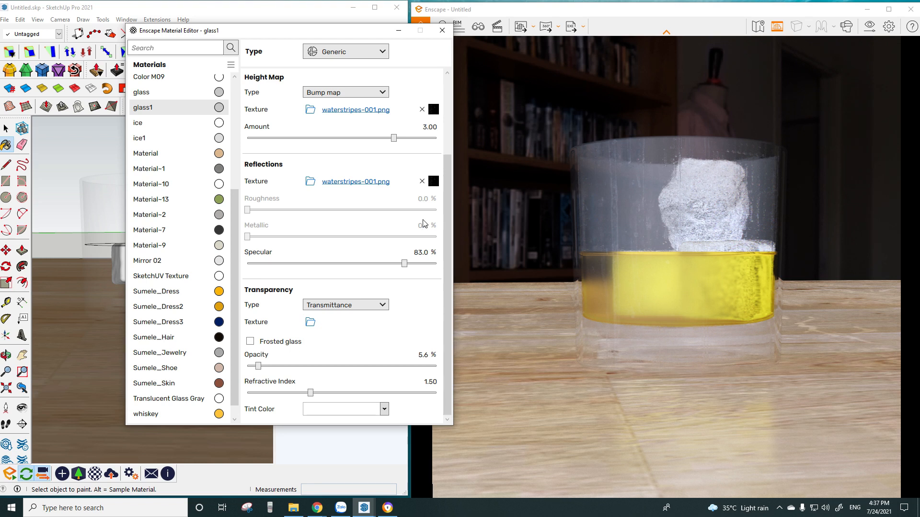
- Enable explicit texture transformation for glass1's bump texture and set its width and height to 5 m
click(347, 185)
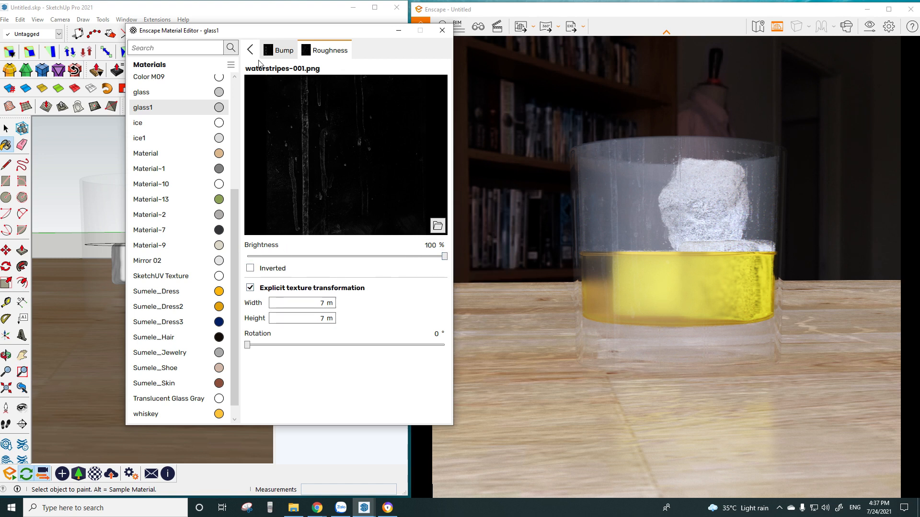
click(278, 51)
click(252, 288)
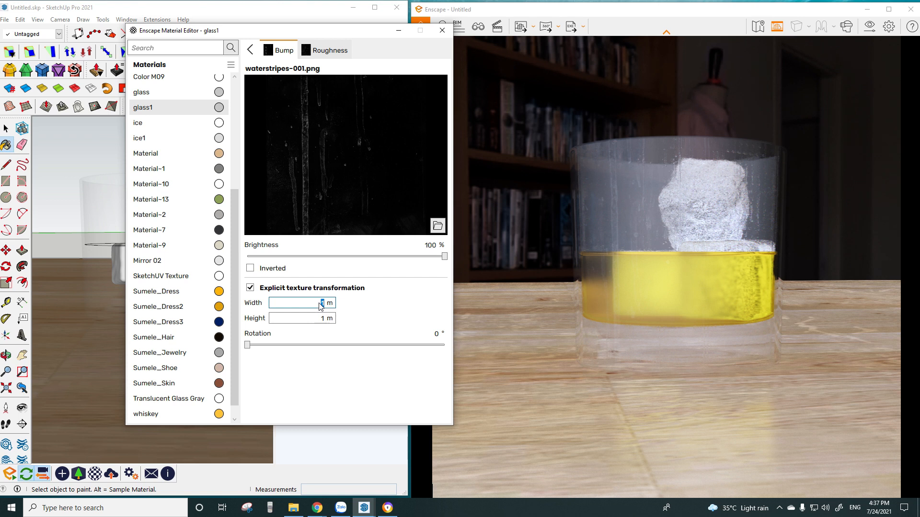
text(5)
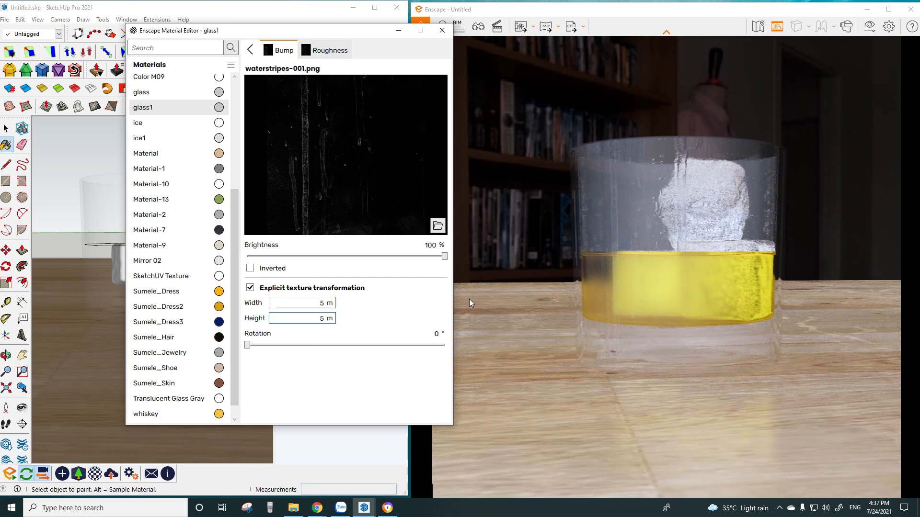
mouse_move(723, 241)
right_down()
mouse_move(680, 241)
mouse_move(724, 241)
right_up()
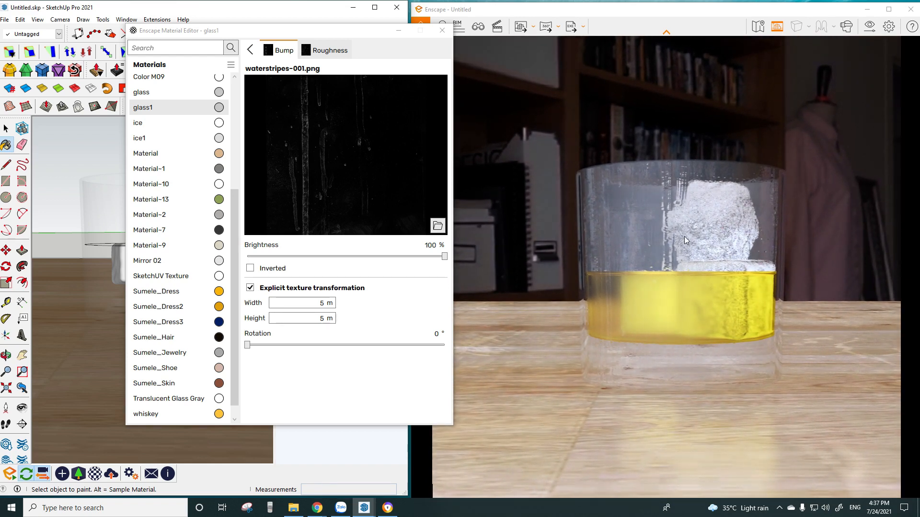
- Set glass1's specular to 79.2% and its bump map amount to -3.24, checking the water stripes from another angle
click(254, 53)
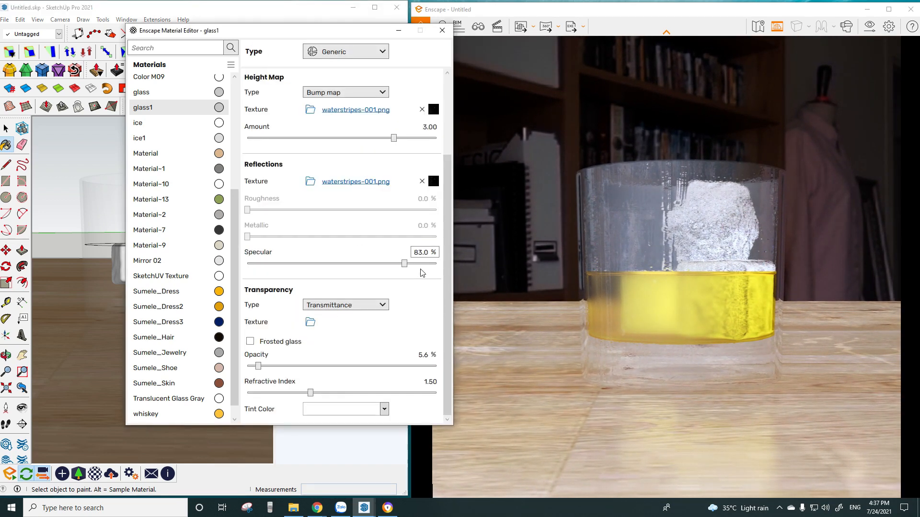
mouse_move(404, 271)
mouse_down()
mouse_move(359, 273)
mouse_move(397, 272)
mouse_up()
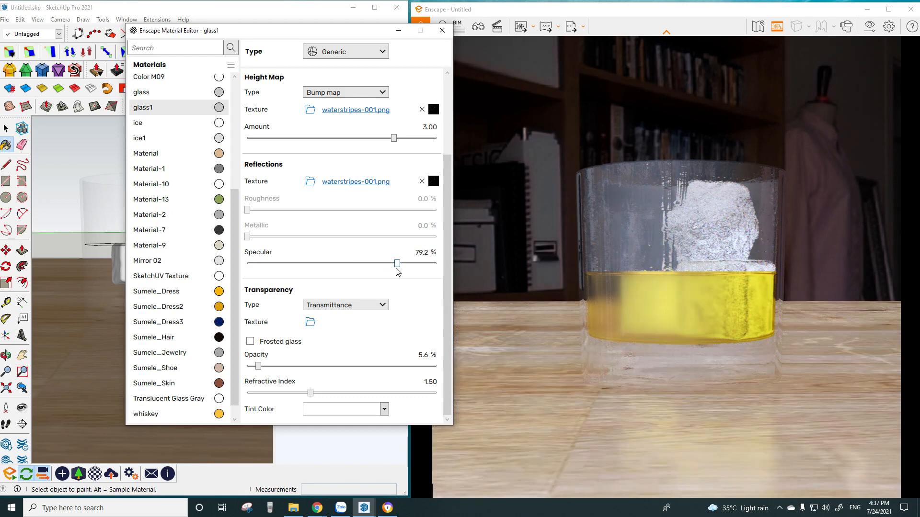
drag(393, 138, 232, 165)
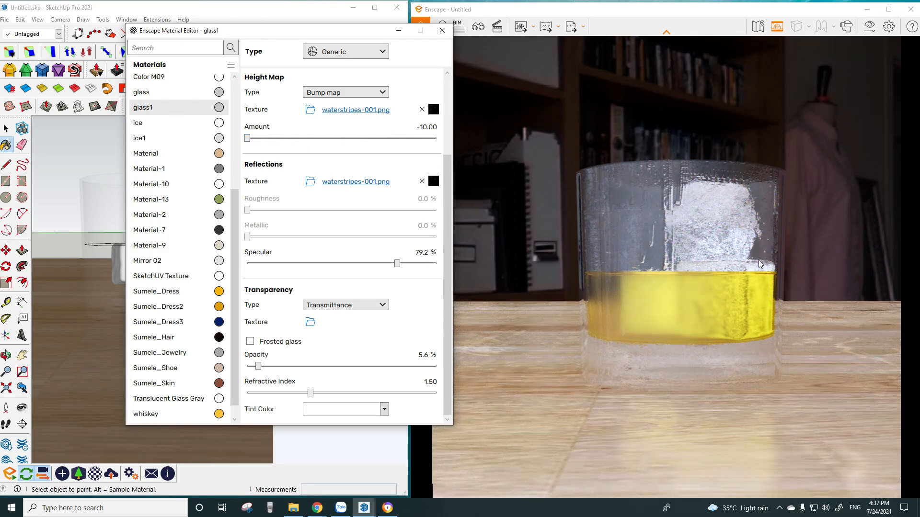
drag(247, 139, 269, 140)
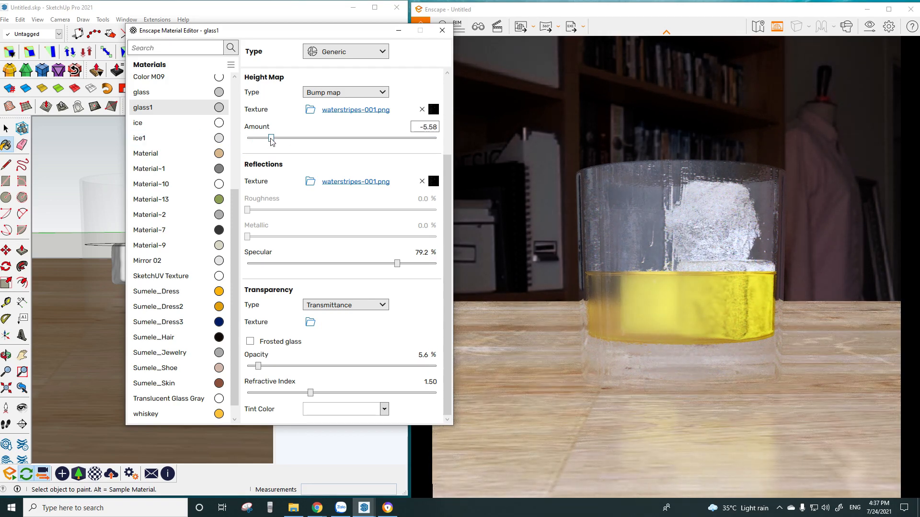
drag(271, 139, 283, 140)
right_drag(694, 272, 688, 219)
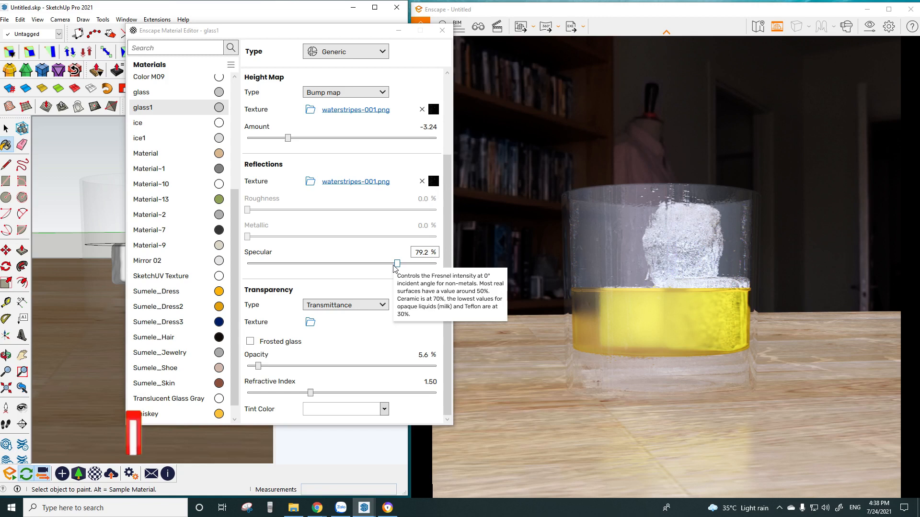
- Set glass1's specular to 73.2% and close the material editor
mouse_move(397, 263)
mouse_down()
mouse_move(375, 264)
mouse_move(385, 266)
mouse_up()
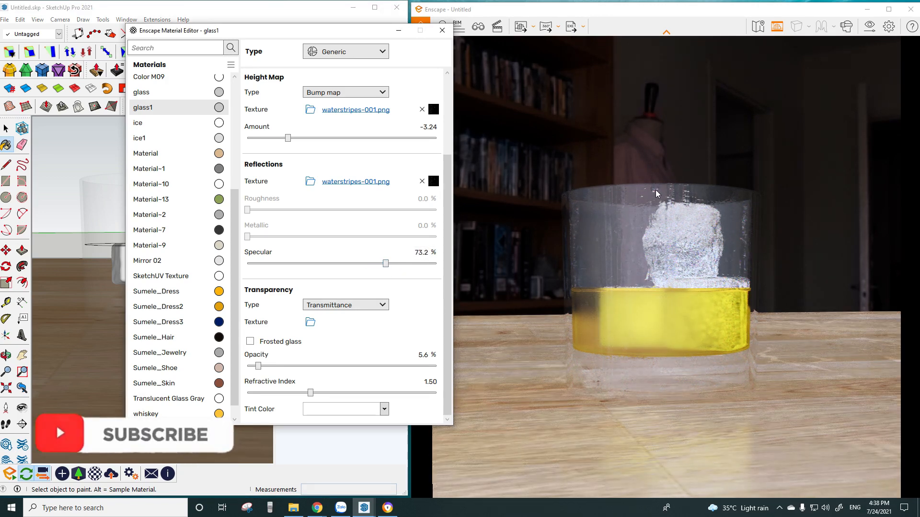
click(448, 31)
- In the bathroom model, open the shower's glass pane group for editing and select the pane's narrow top face
mouse_move(172, 261)
middle_down()
mouse_move(243, 276)
mouse_move(243, 228)
middle_up()
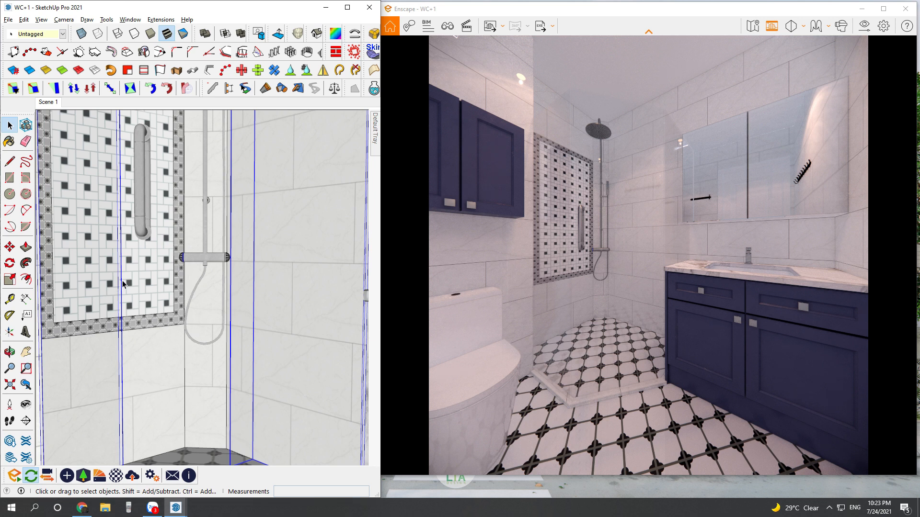
double_click(97, 257)
middle_drag(120, 212, 230, 321)
scroll(297, 345, down, 4)
scroll(225, 273, up, 1)
middle_drag(206, 239, 193, 255)
double_click(227, 161)
double_click(226, 161)
click(227, 154)
scroll(194, 277, down, 3)
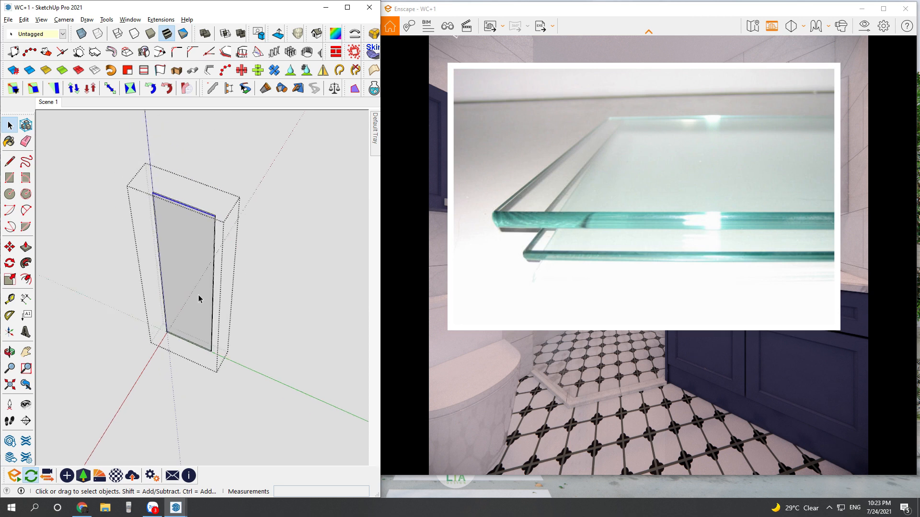
- Select all the narrow edge faces of the shower glass pane, leaving its large faces out of the selection
middle_drag(197, 296, 188, 309)
scroll(192, 226, up, 1)
scroll(193, 230, up, 2)
double_click(177, 263)
scroll(177, 263, down, 2)
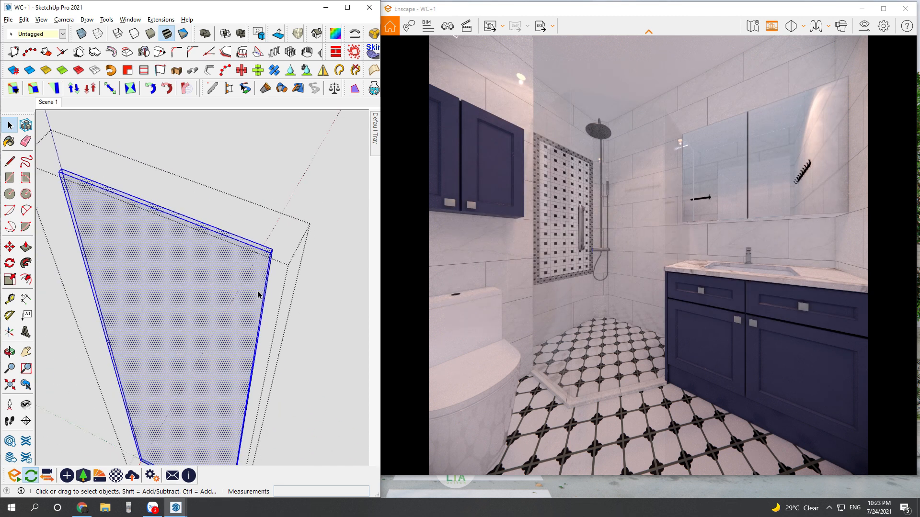
mouse_move(286, 267)
middle_down()
mouse_move(115, 250)
mouse_move(204, 304)
mouse_move(193, 294)
mouse_move(211, 278)
middle_up()
- Paint the selected edge faces of the glass pane with green Color G07 and check them from other angles
key(b)
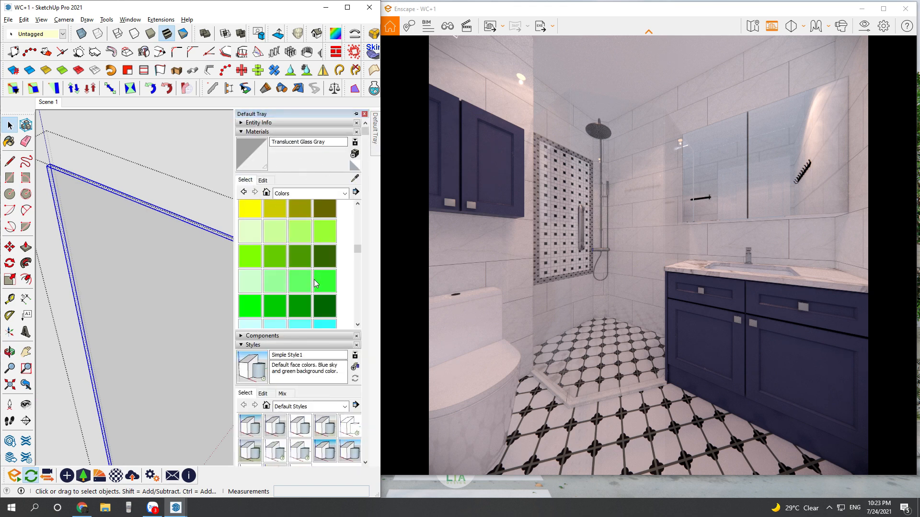
scroll(268, 247, up, 2)
click(268, 247)
mouse_move(269, 247)
middle_down()
mouse_move(207, 279)
mouse_move(272, 270)
middle_up()
key(space)
right_click(272, 270)
click(298, 362)
mouse_move(298, 363)
middle_down()
mouse_move(280, 263)
mouse_move(177, 302)
mouse_move(84, 320)
mouse_move(236, 314)
mouse_move(189, 336)
middle_up()
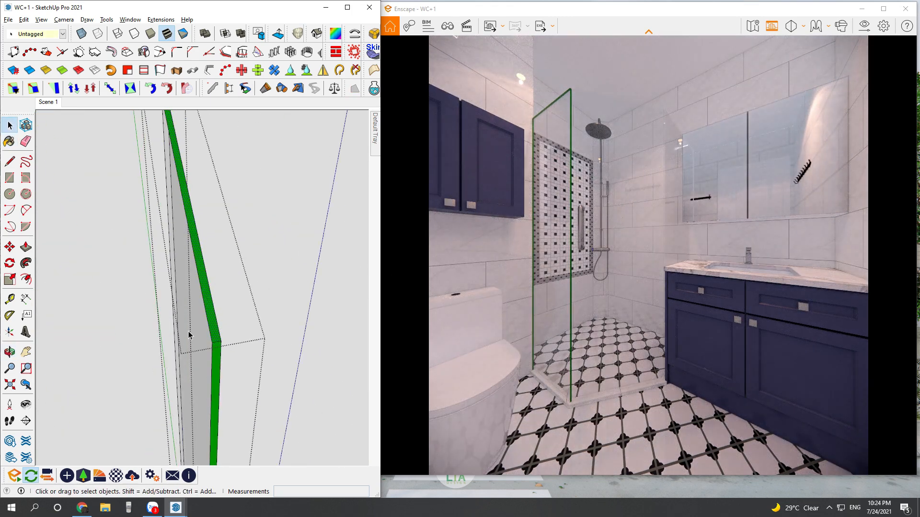
right_click(191, 118)
click(217, 211)
mouse_move(218, 211)
middle_down()
mouse_move(134, 308)
mouse_move(287, 283)
mouse_move(179, 299)
mouse_move(181, 281)
mouse_move(214, 333)
mouse_move(115, 280)
mouse_move(264, 284)
mouse_move(211, 368)
mouse_move(211, 314)
mouse_move(62, 382)
mouse_move(99, 434)
mouse_move(260, 307)
middle_up()
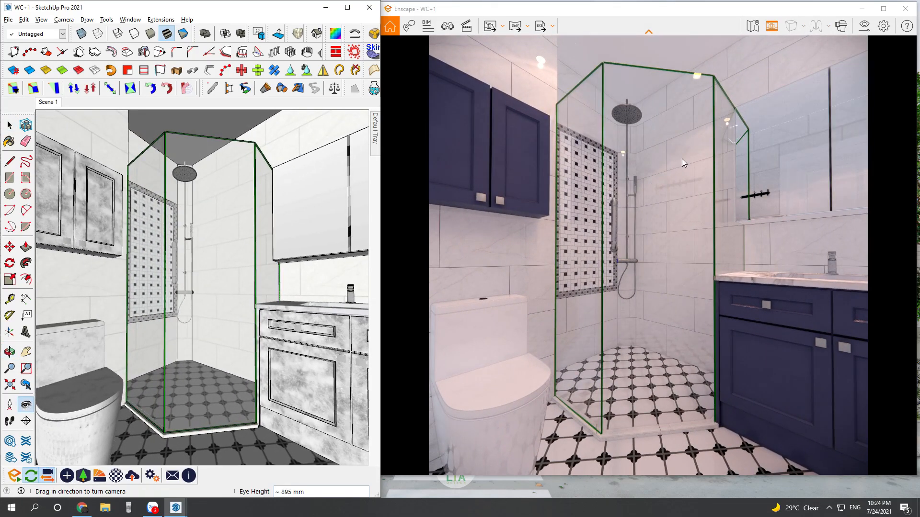
- In the Enscape Material Editor, set Color G07's albedo color to muted green #5C915C and close the editor
click(118, 476)
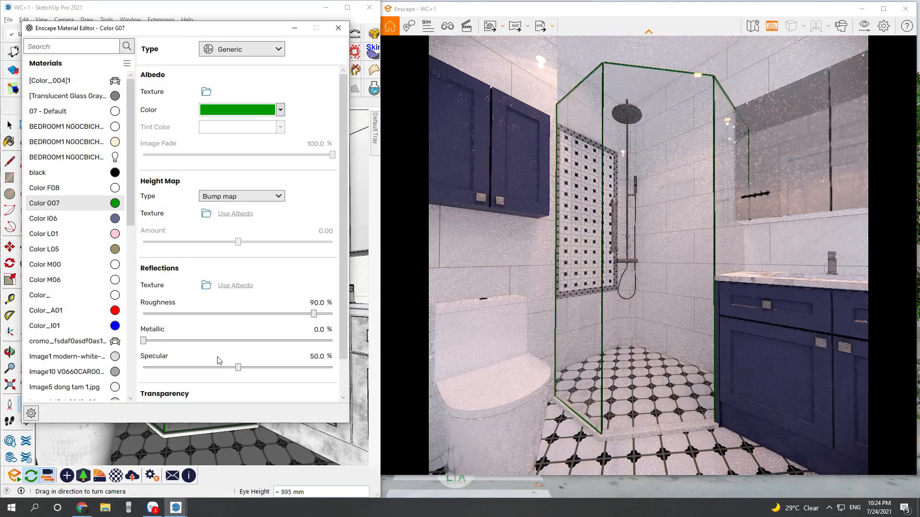
click(280, 110)
click(250, 126)
drag(293, 158, 243, 158)
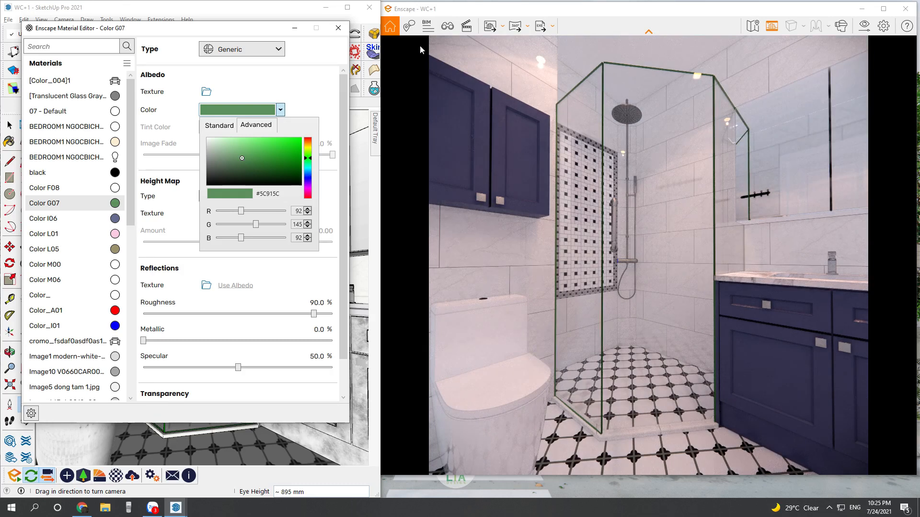
click(338, 29)
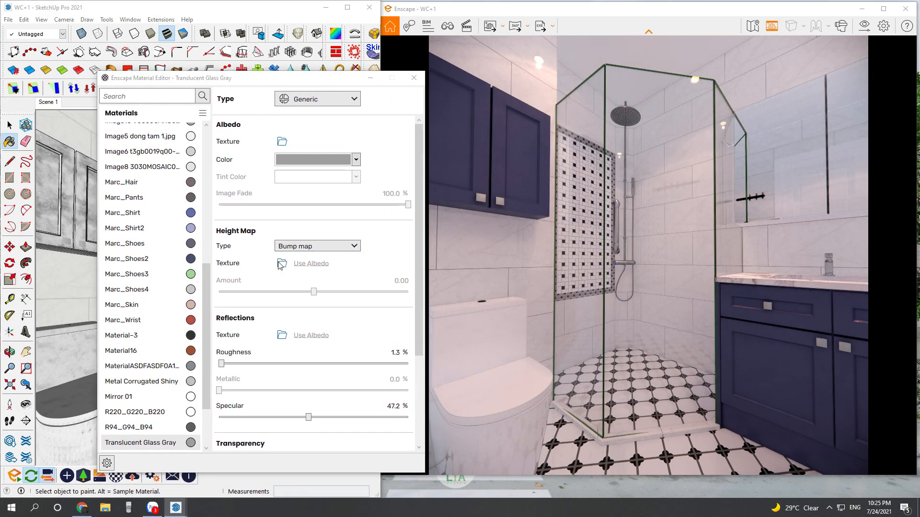
- Load 673-normal.jpg as Translucent Glass Gray's height map texture and set its intensity to 97%
click(281, 263)
click(268, 133)
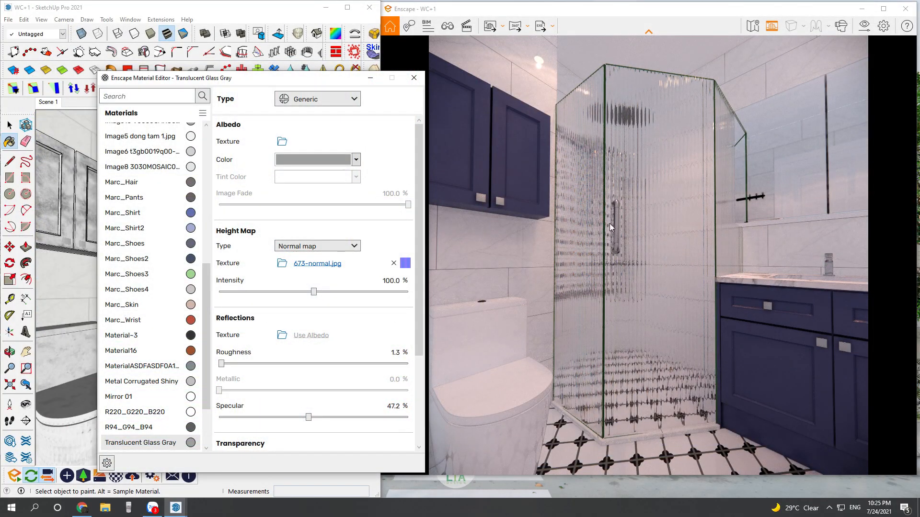
drag(313, 292, 311, 292)
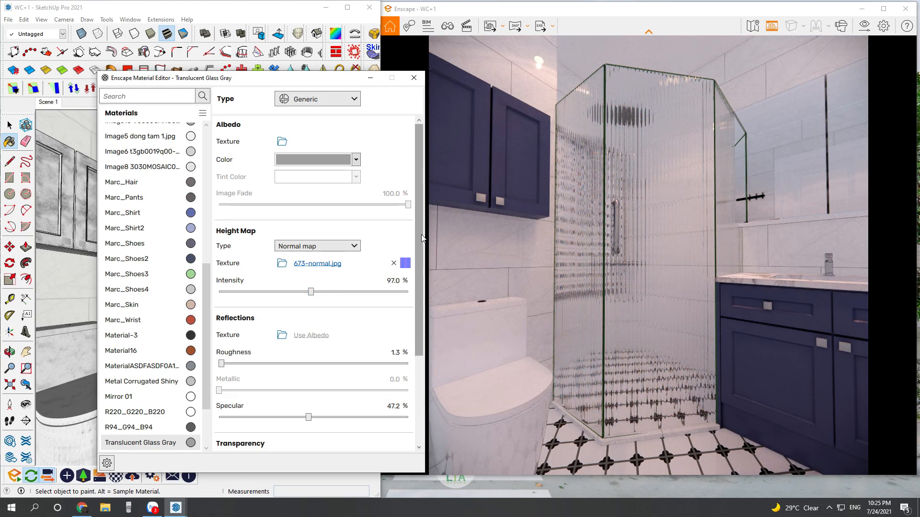
- Enable frosted glass with a refractive index of 1.63 for Translucent Glass Gray, close the editor and check the shower from other angles
drag(419, 238, 430, 348)
click(222, 370)
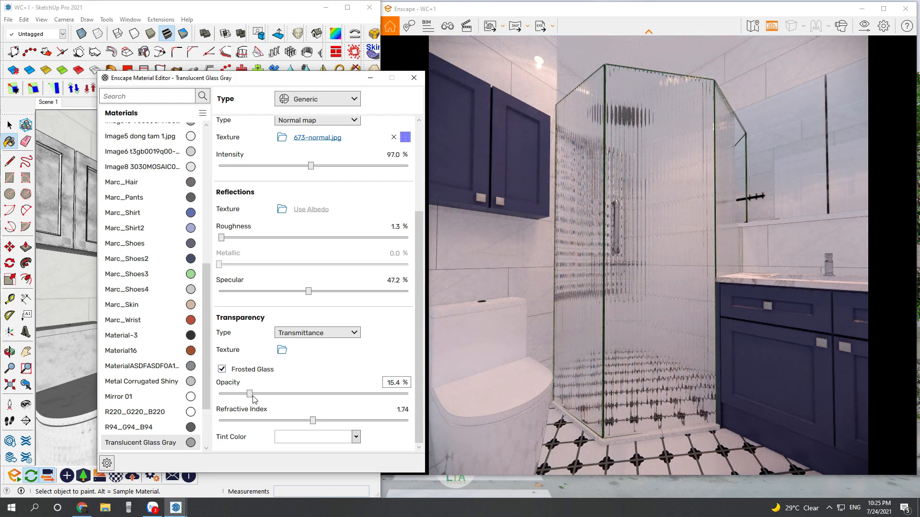
drag(312, 421, 299, 424)
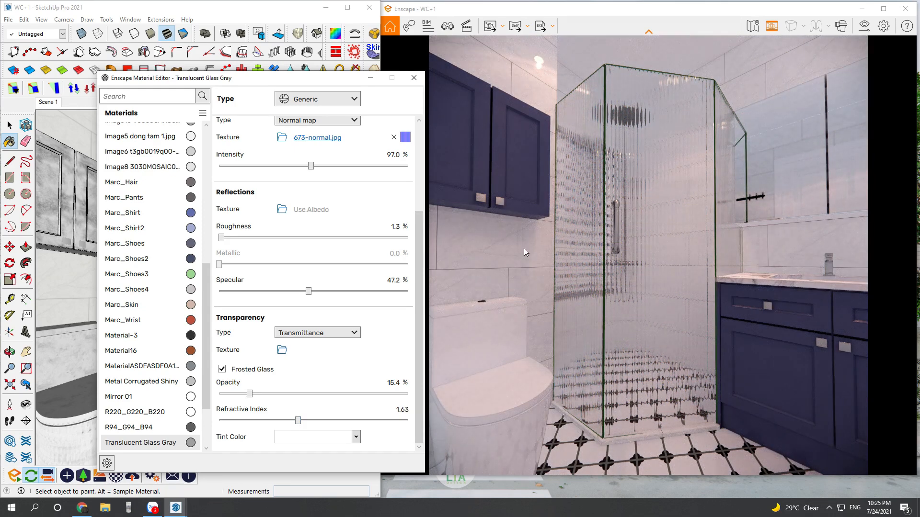
click(413, 77)
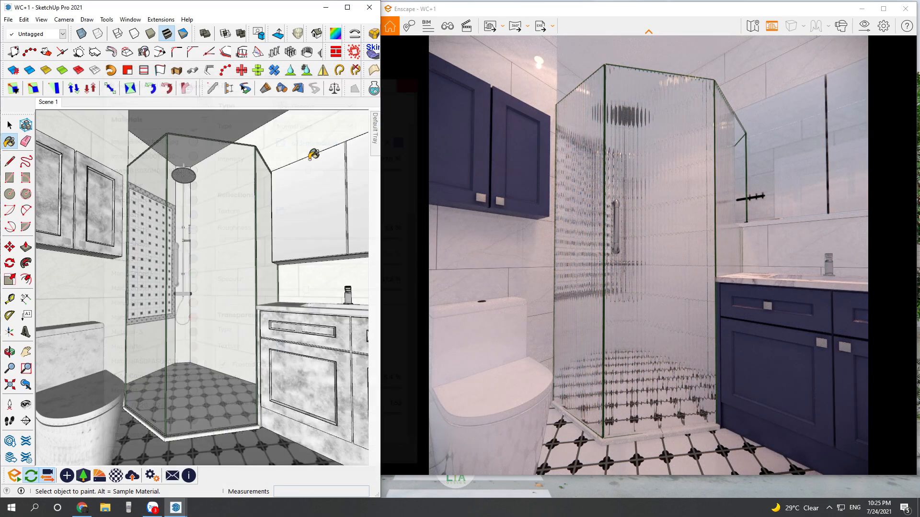
click(30, 408)
drag(185, 312, 194, 311)
middle_drag(202, 282, 263, 268)
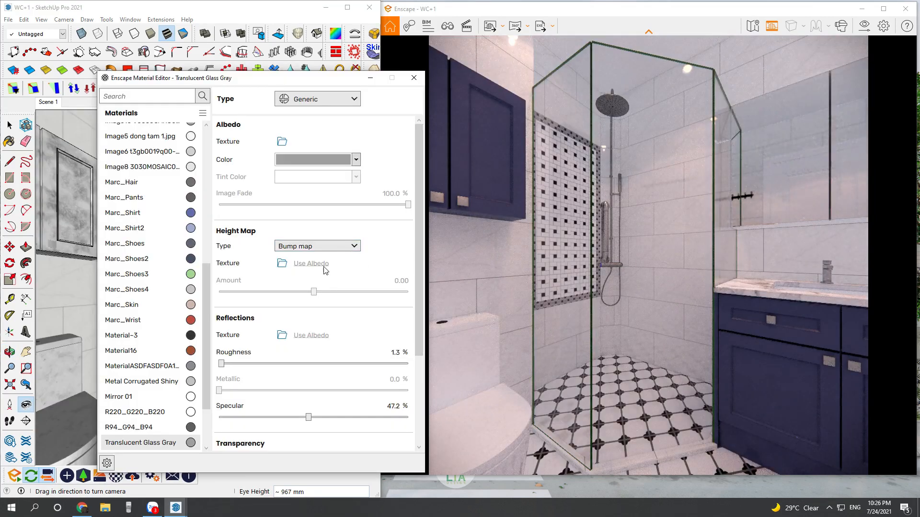
- Load 362f2322-4e3f-4c86-b41b-93f96f93e7aa as Translucent Glass Gray's normal map and set its intensity to 92.9%
click(282, 263)
double_click(185, 134)
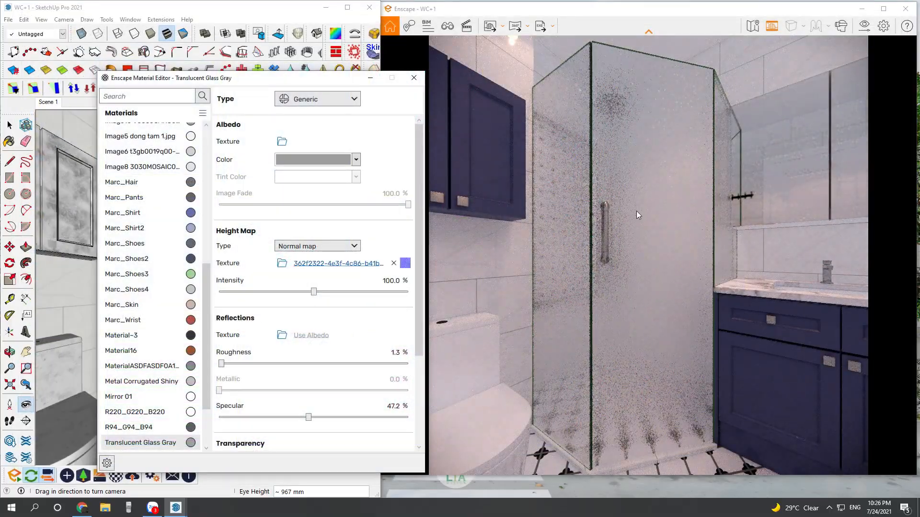
drag(314, 292, 310, 296)
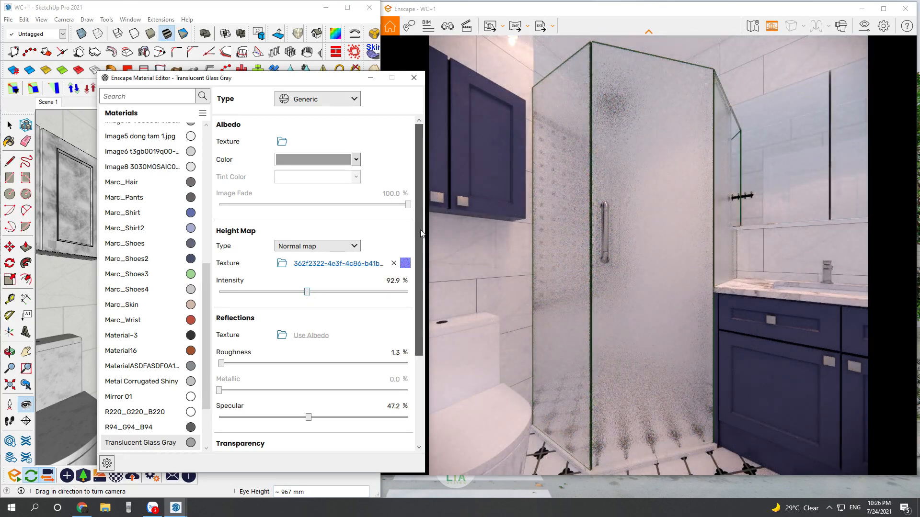
- Set Translucent Glass Gray's opacity to 12%, turn off frosted glass and set the refractive index to 1.70
drag(419, 233, 415, 325)
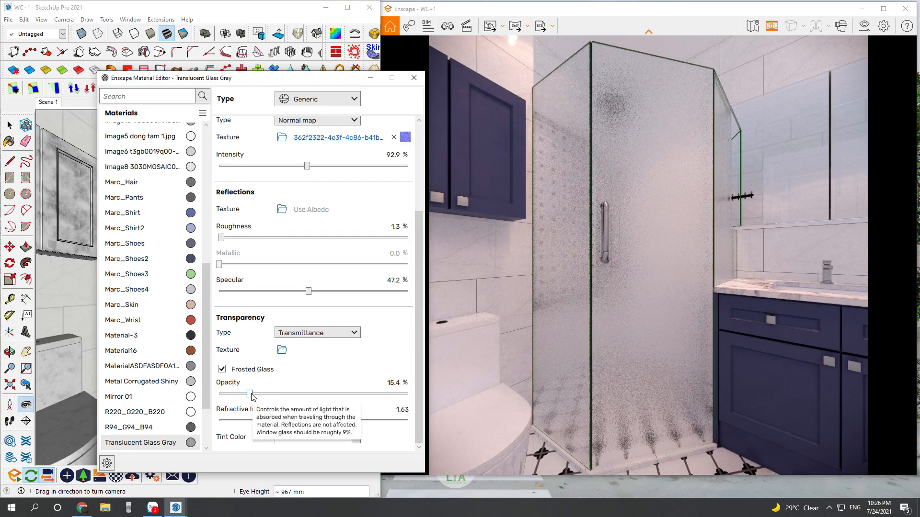
drag(251, 395, 245, 395)
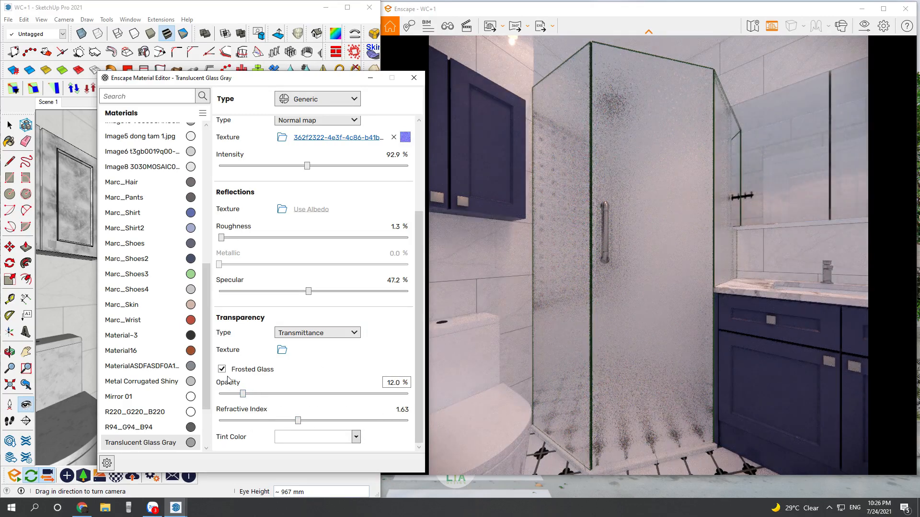
click(222, 369)
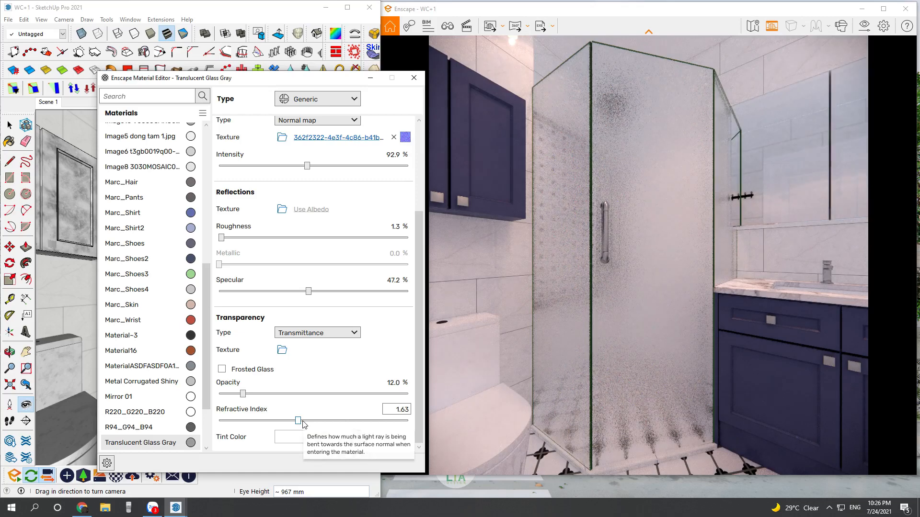
drag(297, 421, 309, 422)
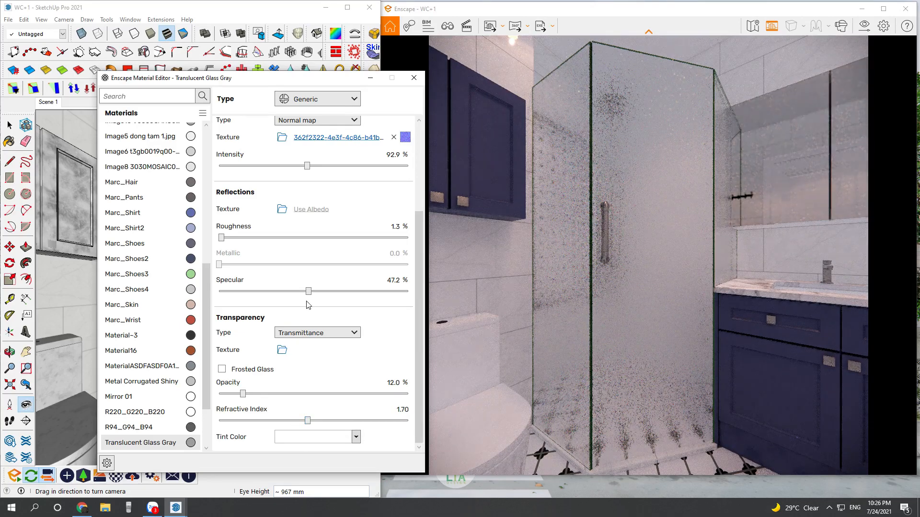
- Set Translucent Glass Gray's specular to 41.9% and lower its normal map intensity
mouse_move(311, 292)
mouse_down()
mouse_move(354, 292)
mouse_move(299, 291)
mouse_up()
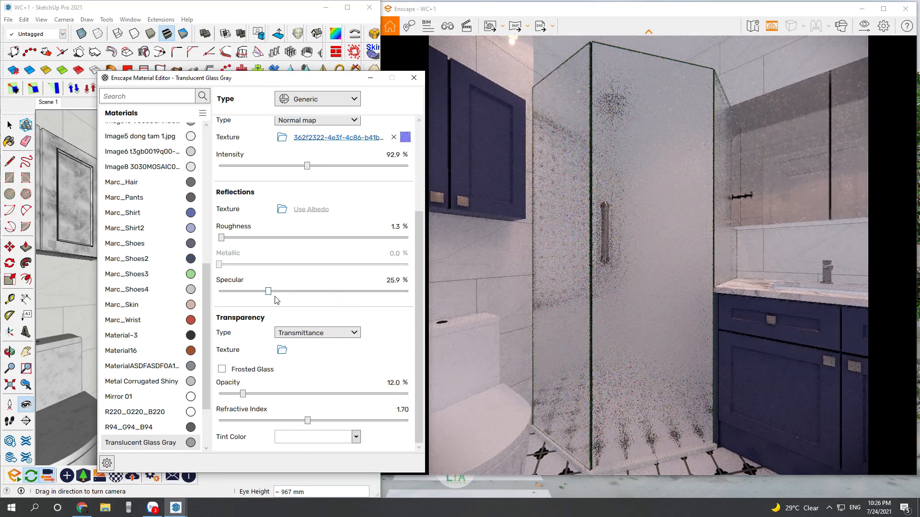
drag(316, 168, 236, 166)
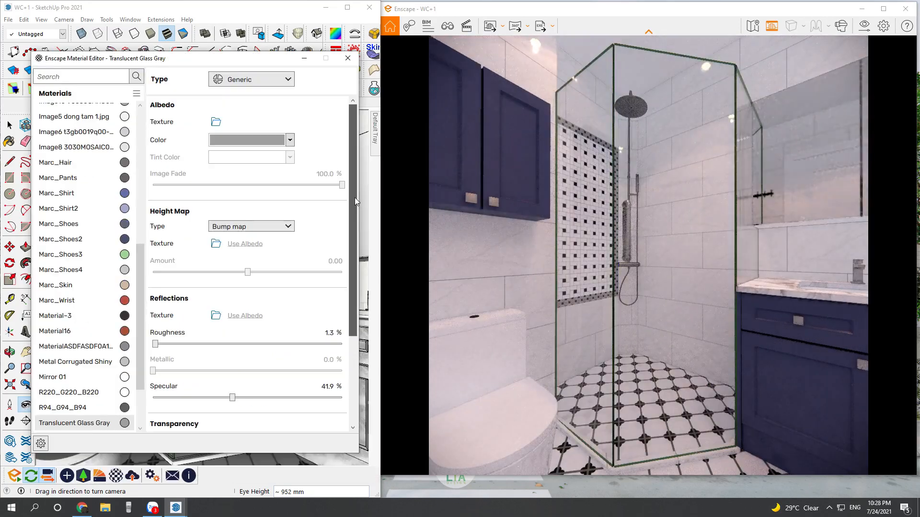
- Load the water-drop image 858405c229b0913f4a37856bdd50c092 from folder 1. VL hay dùng as the reflections texture and set specular to 7.5%
drag(354, 197, 347, 247)
click(215, 247)
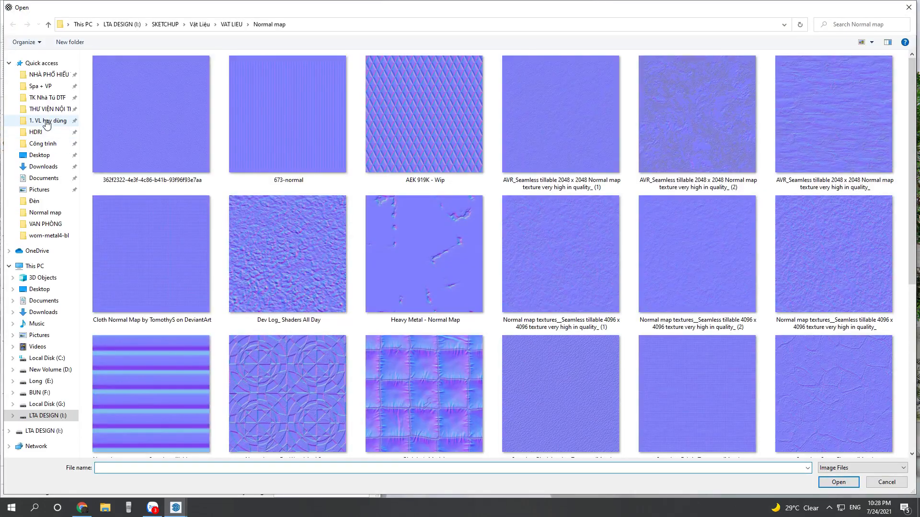
click(47, 122)
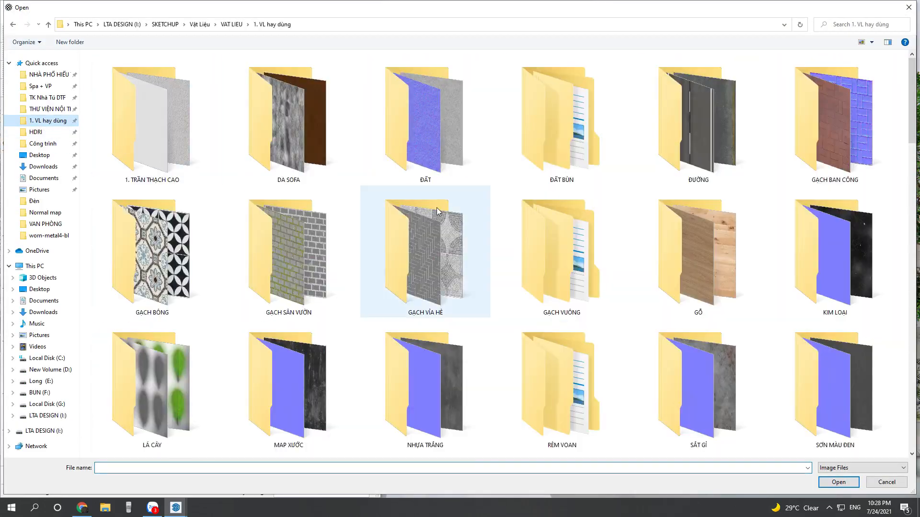
scroll(441, 220, down, 5)
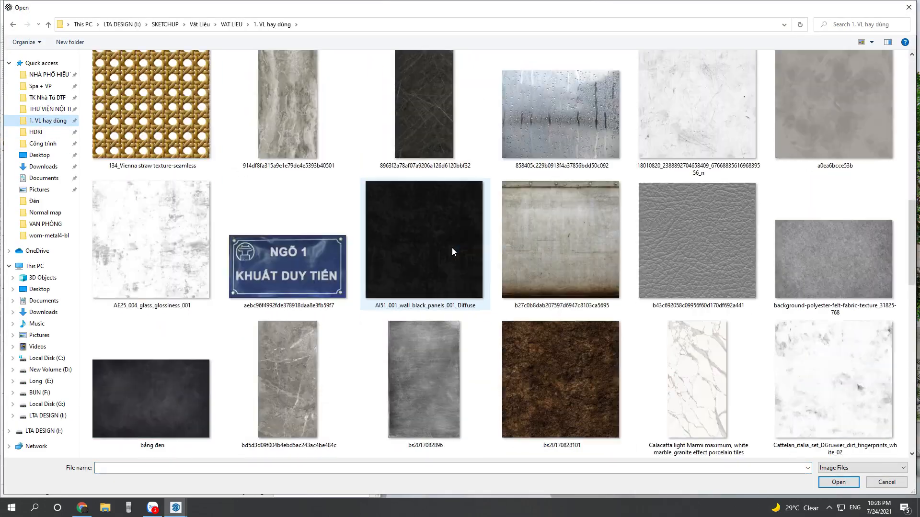
double_click(574, 115)
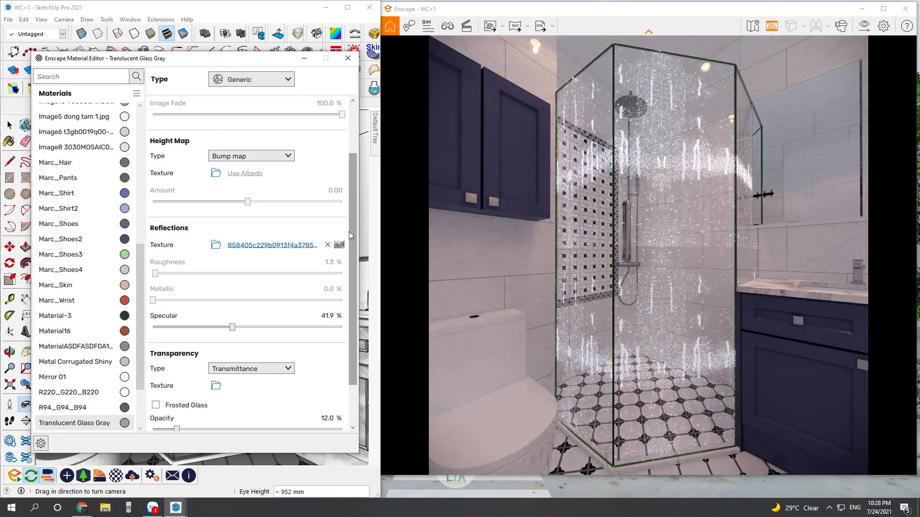
drag(351, 235, 362, 185)
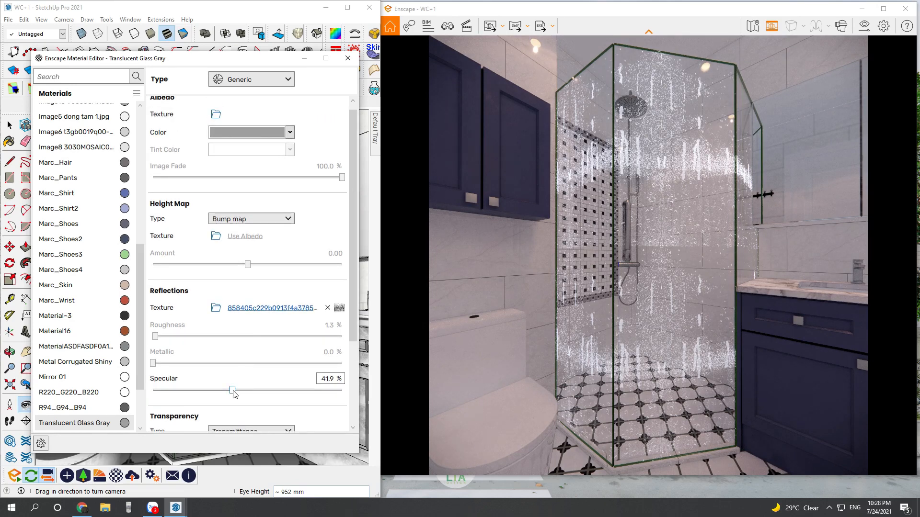
mouse_move(257, 391)
mouse_down()
mouse_move(308, 390)
mouse_move(166, 397)
mouse_up()
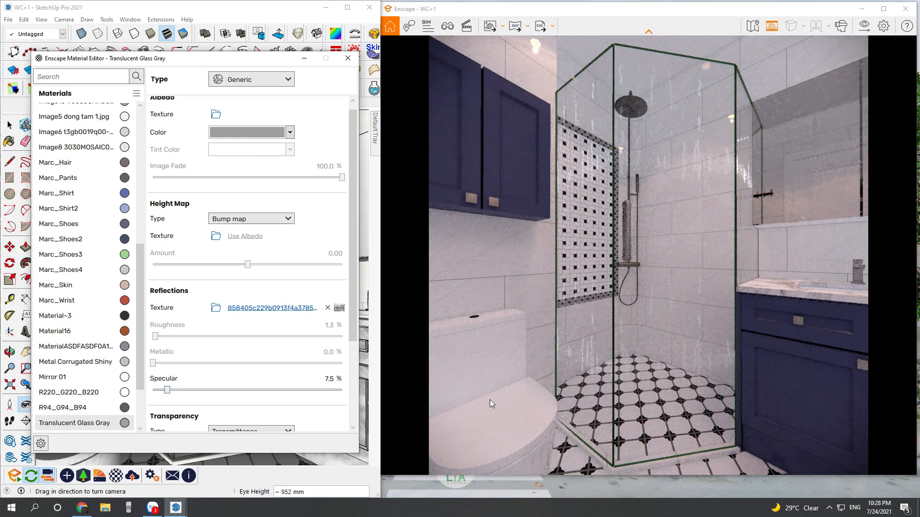
- Load the same water-drop image as Translucent Glass Gray's bump map texture and inspect the shower glass from other angles
click(216, 236)
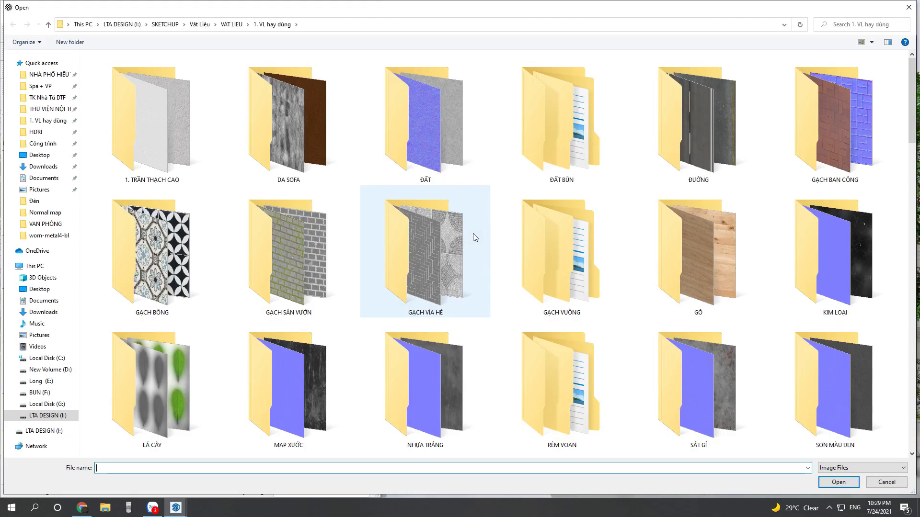
scroll(477, 240, down, 3)
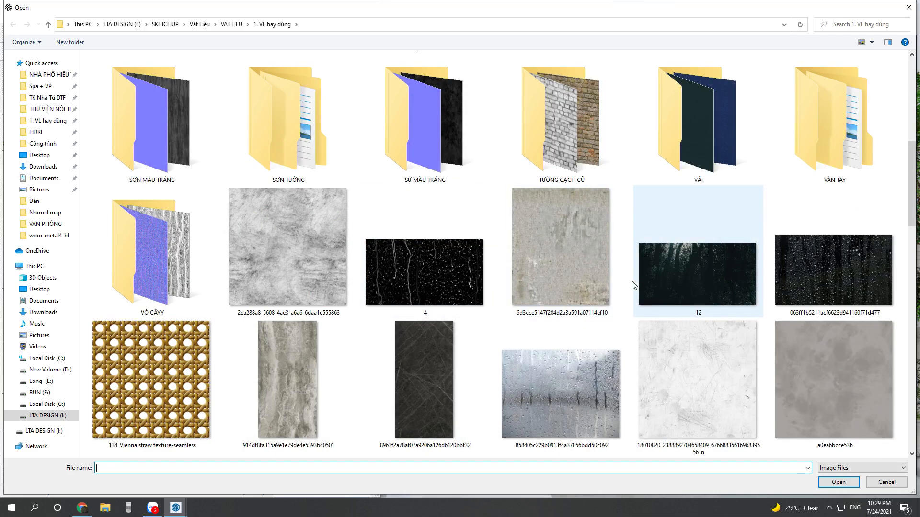
double_click(570, 367)
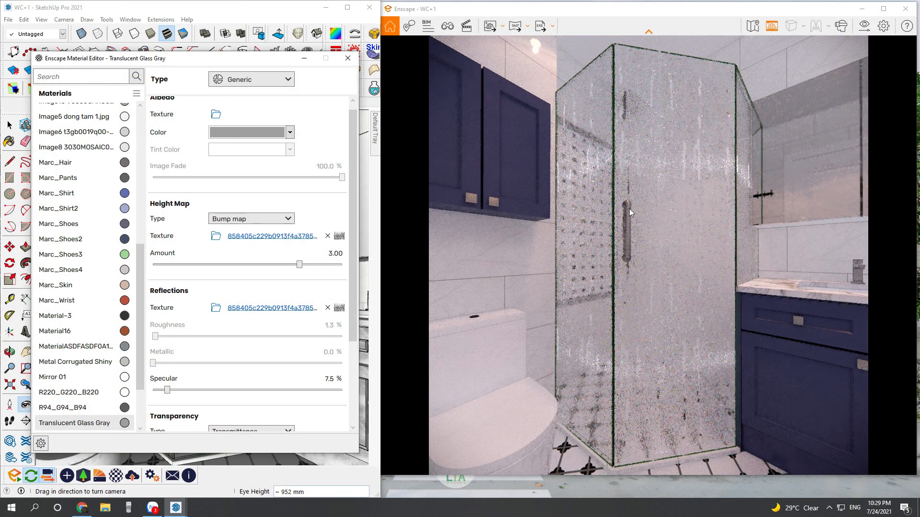
drag(352, 243, 158, 305)
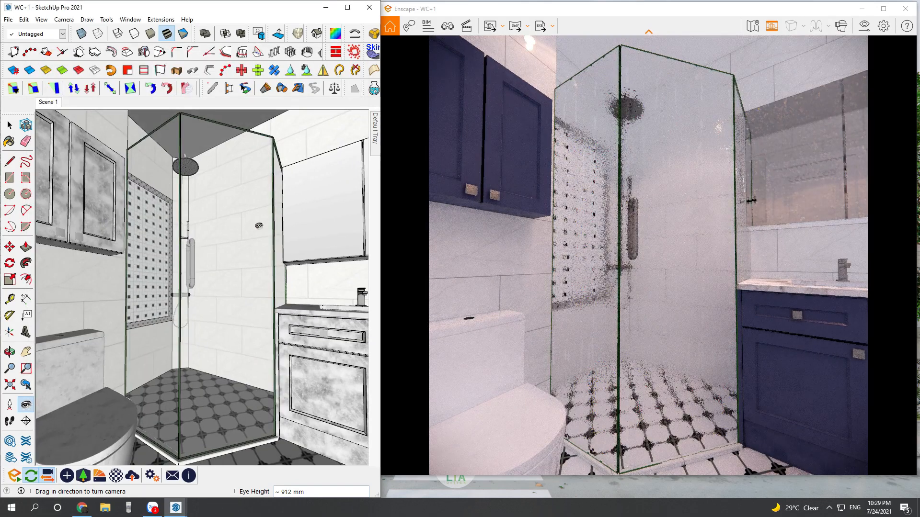
drag(258, 225, 260, 219)
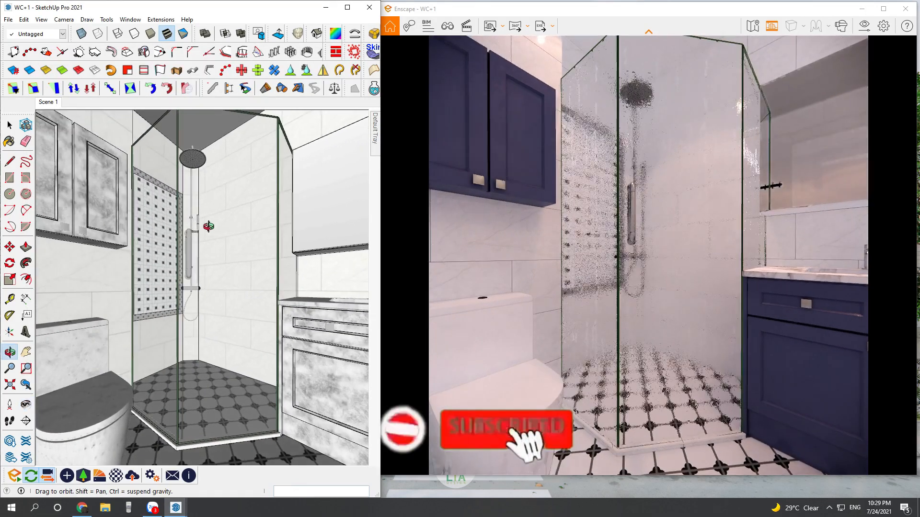
drag(209, 227, 240, 220)
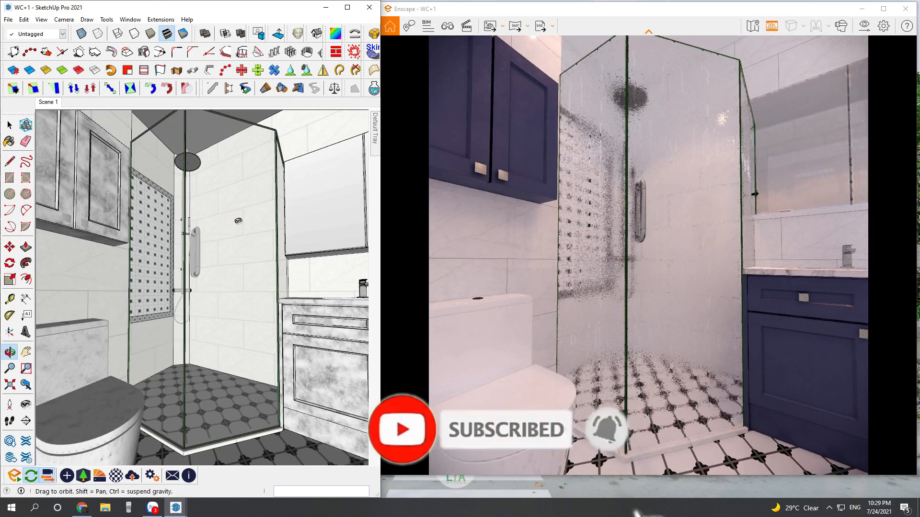